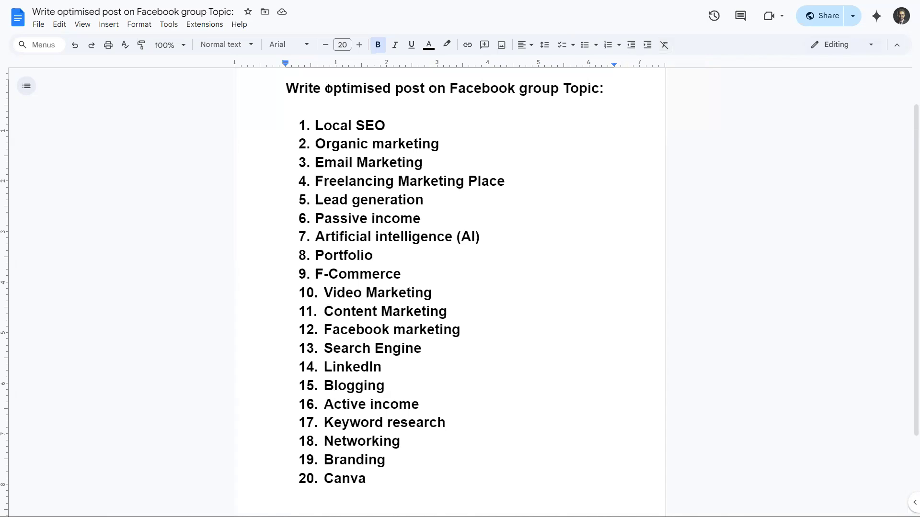
Highlight "optimised post" in the heading, and all 20 topics in the numbered list
drag(326, 86, 425, 87)
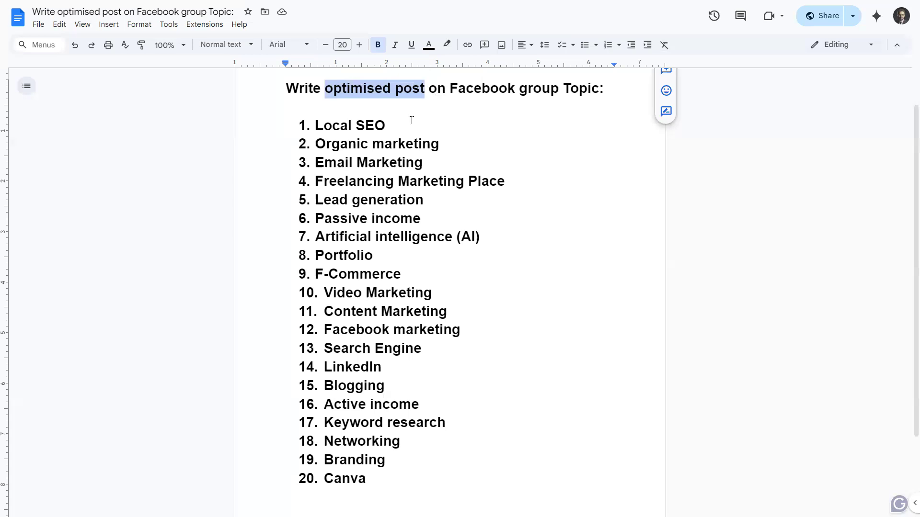
drag(314, 126, 410, 476)
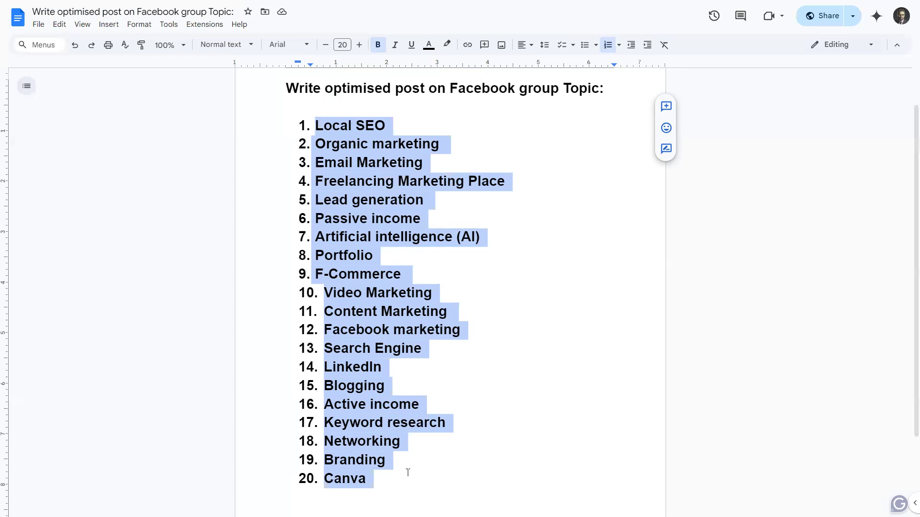
Add blank lines below the last topic, Canva, so the insertion point sits at the start of the second page
click(407, 473)
scroll(407, 471, down, 2)
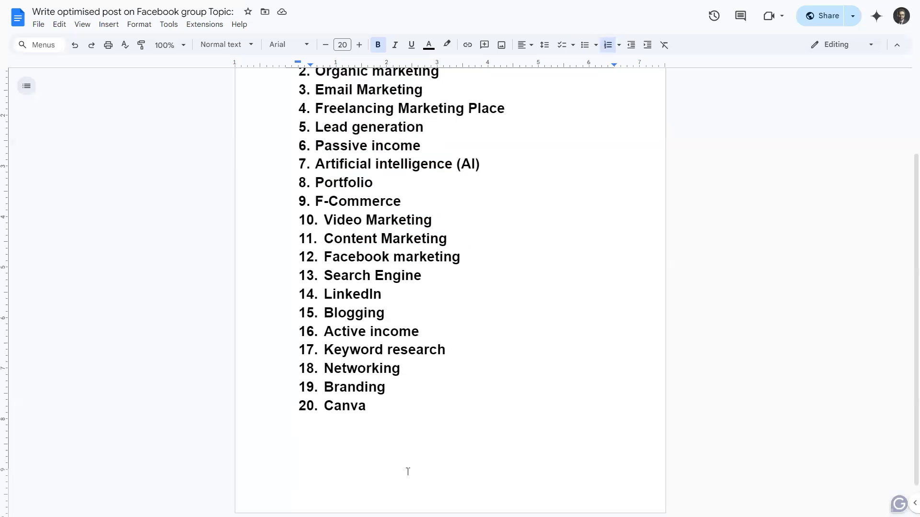
scroll(413, 434, down, 1)
key(Return)
key(Return)
key(Return)
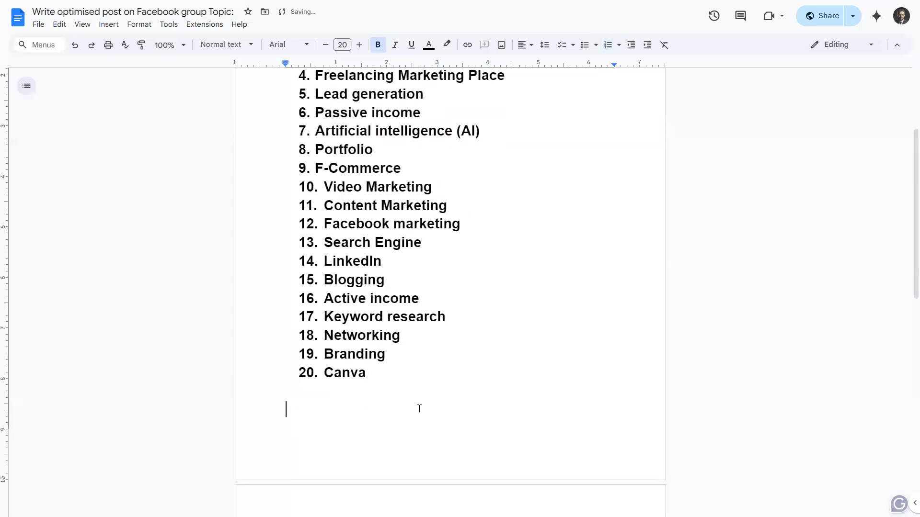
scroll(421, 402, down, 5)
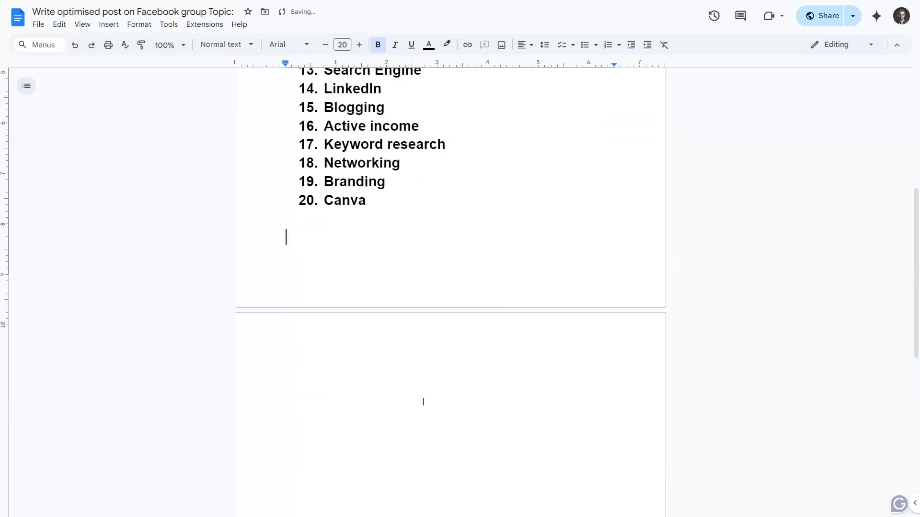
click(402, 333)
key(ctrl+plus)
key(ctrl+plus)
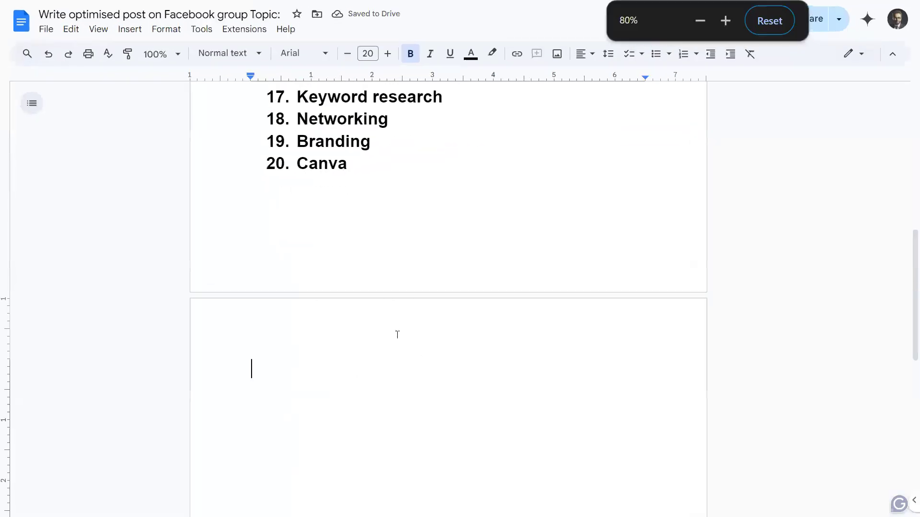
text(ও)
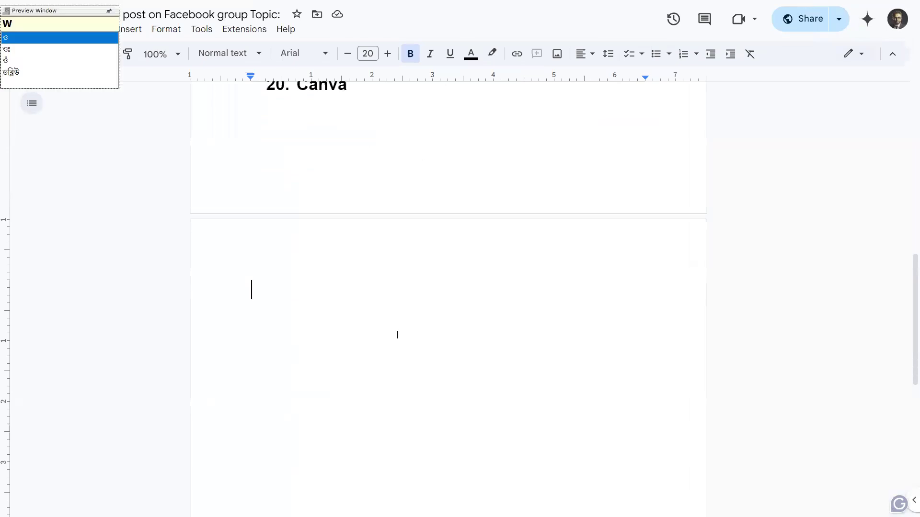
key(BackSpace)
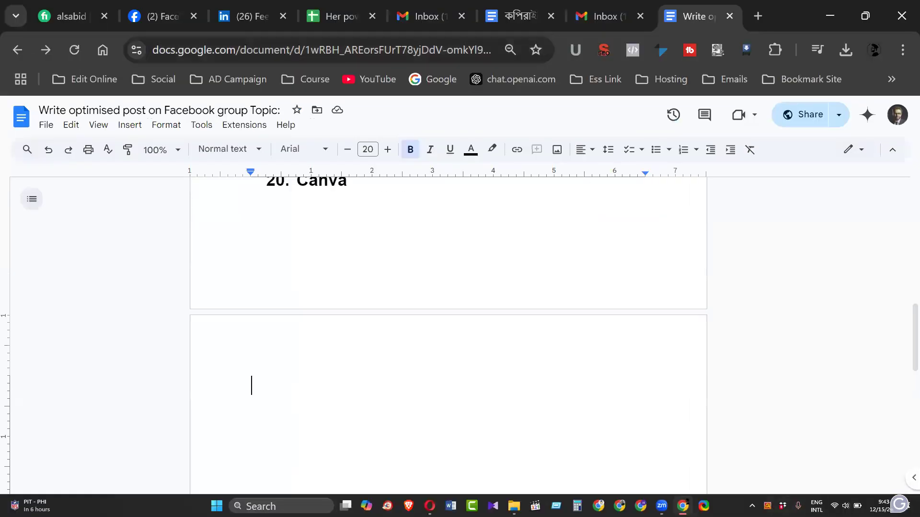
Write "What?", "Why?" and "How?" on three separate lines at the start of the second page
double_click(327, 364)
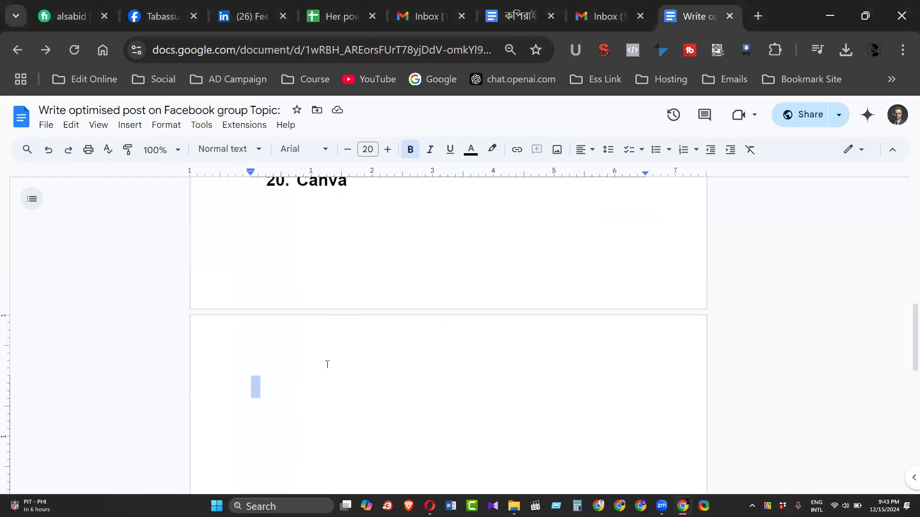
text(What)
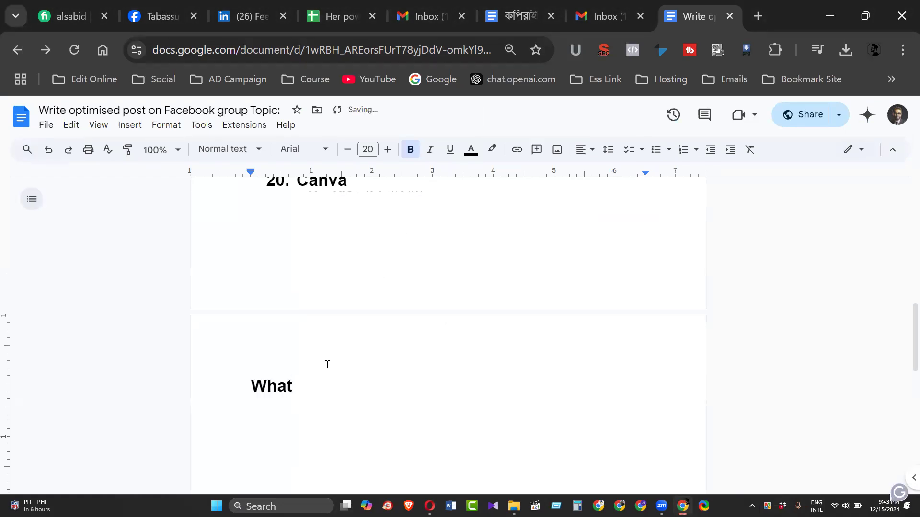
text(?)
key(Return)
text(Why)
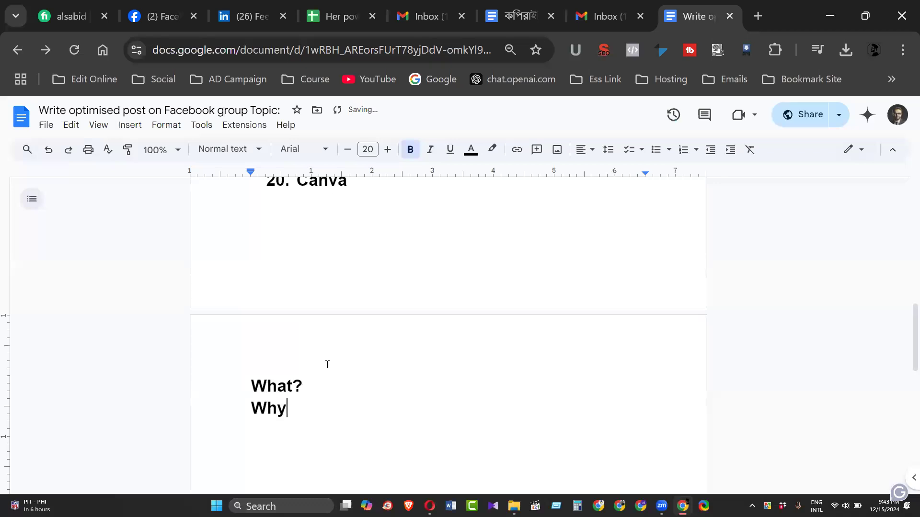
text(?)
scroll(327, 360, up, 2)
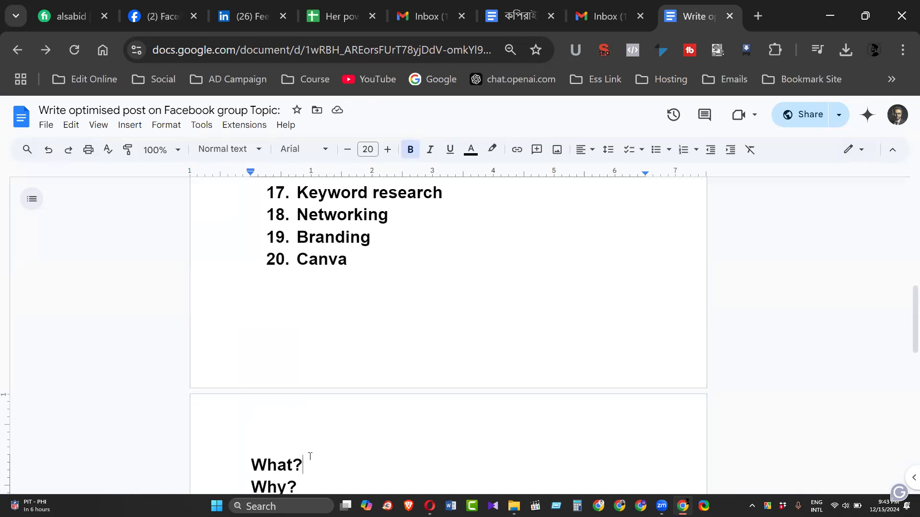
scroll(309, 451, down, 2)
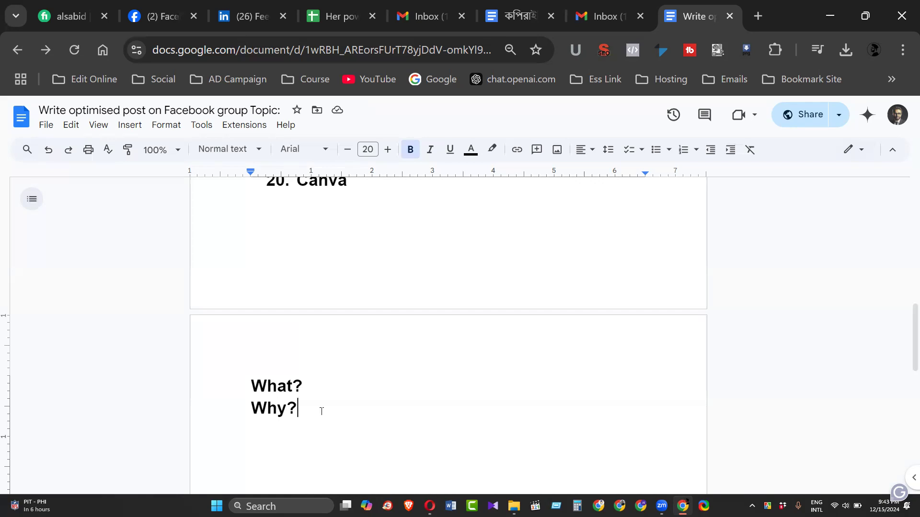
key(Return)
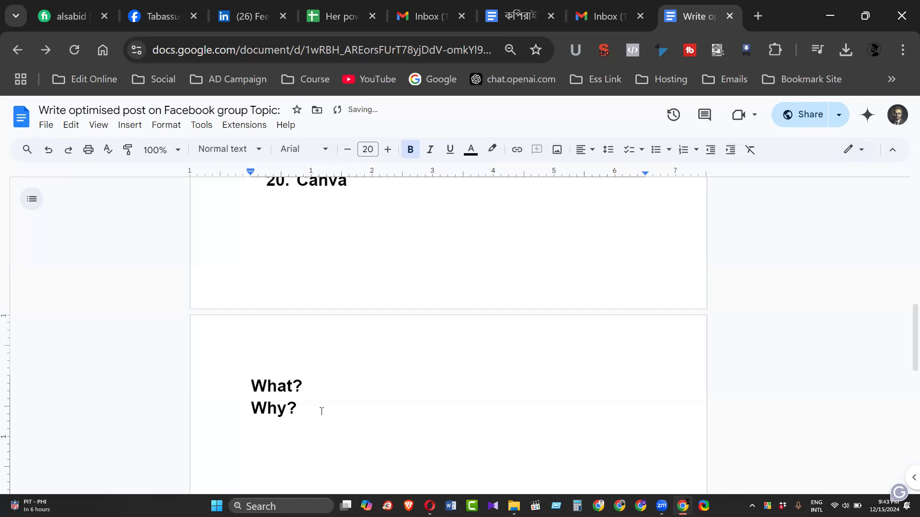
text(How)
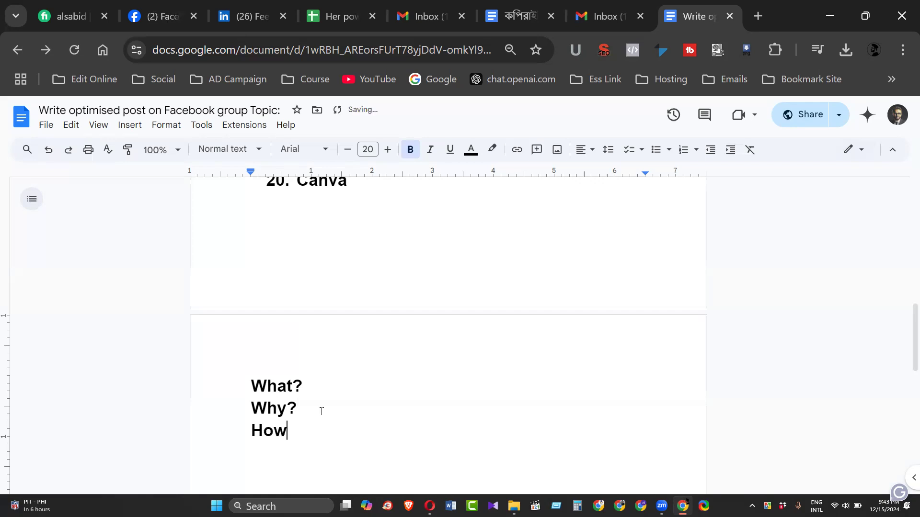
text(?)
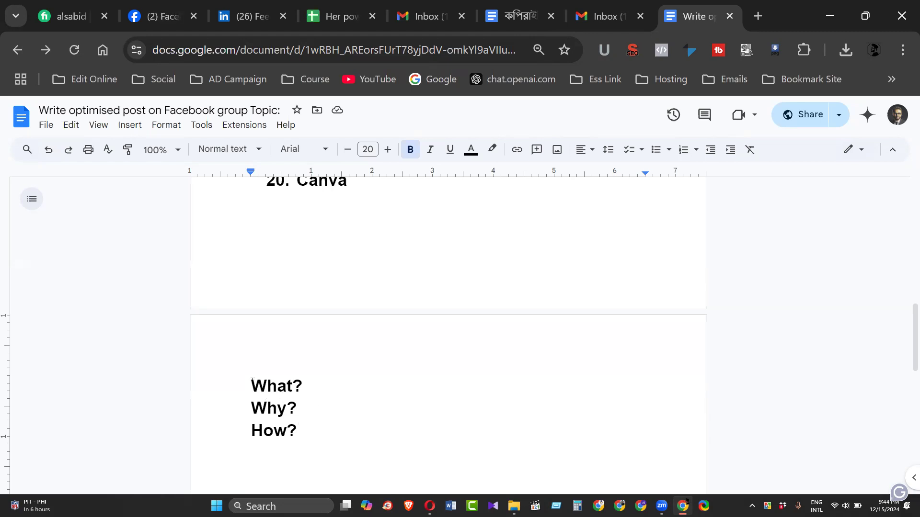
Insert a line reading "Title:" directly above the "What?" line on the second page
drag(251, 384, 308, 429)
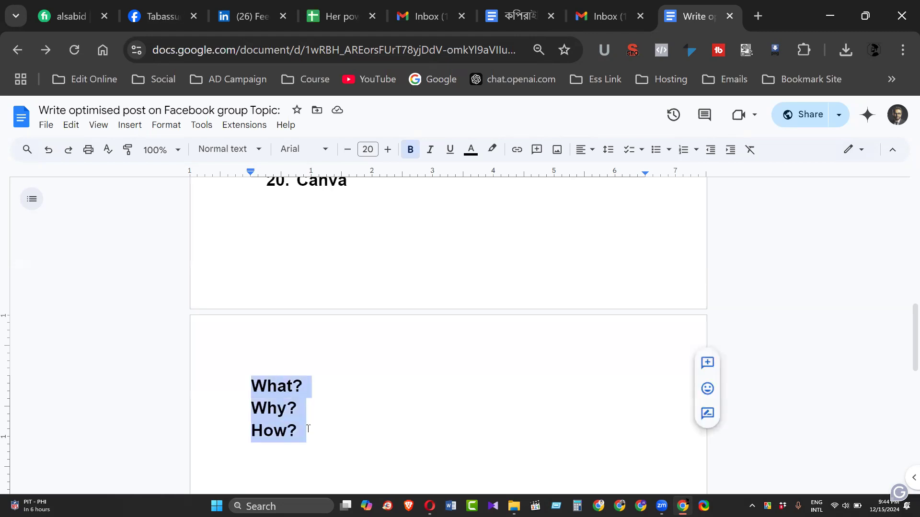
scroll(307, 428, up, 3)
scroll(301, 432, down, 6)
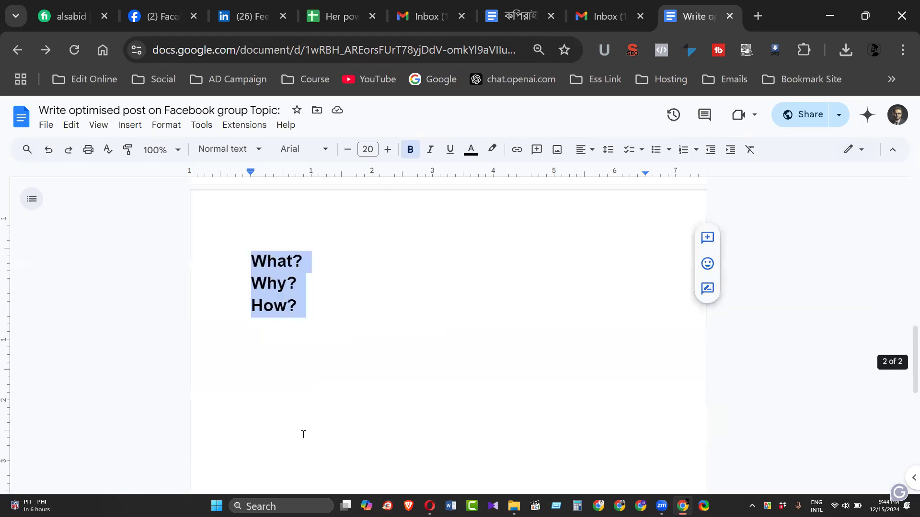
scroll(301, 429, up, 2)
click(269, 307)
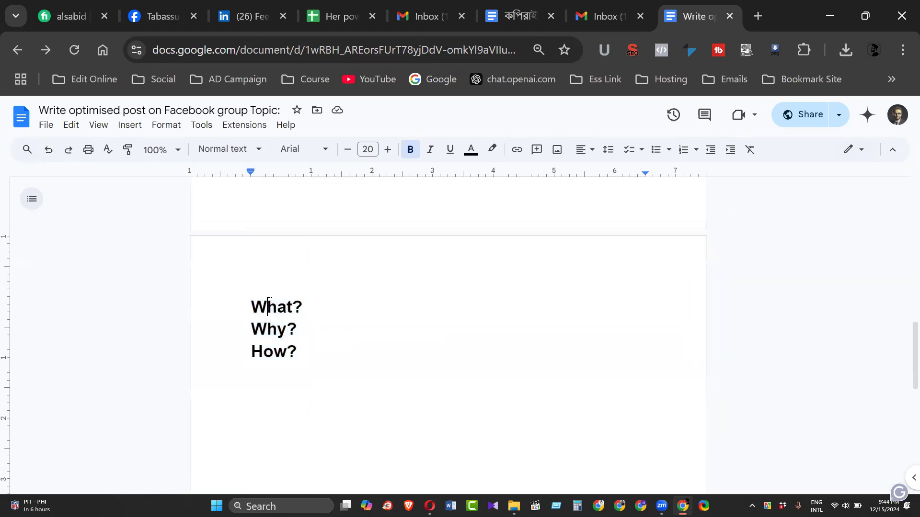
click(244, 312)
key(Return)
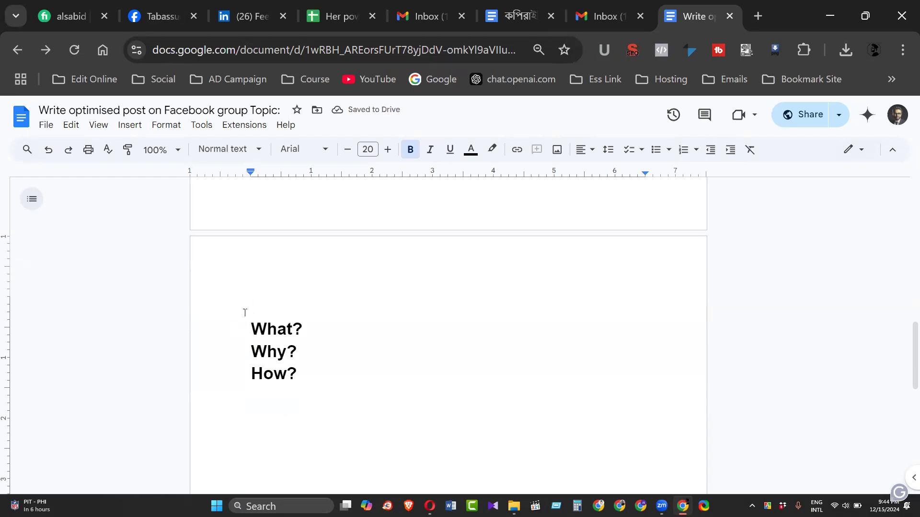
text(T)
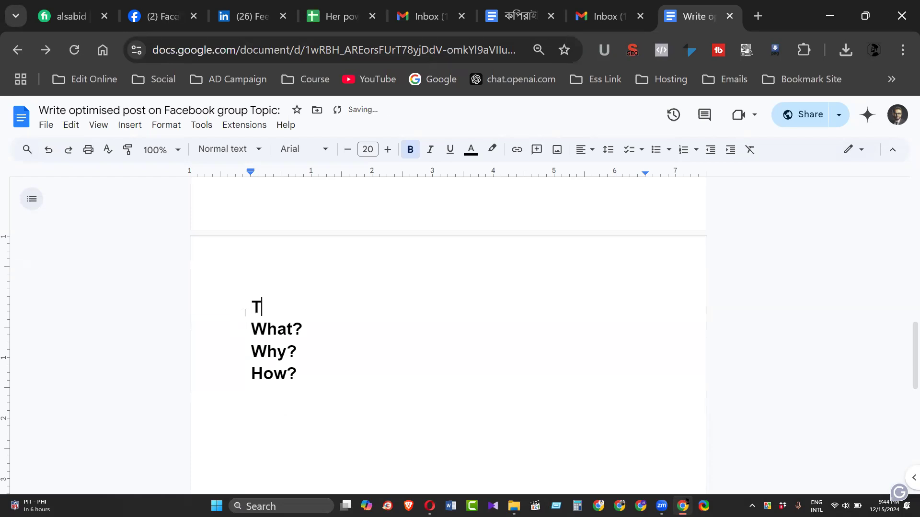
text(itle:)
Review the numbered topic list on the first page and highlight the LinkedIn topic
scroll(244, 313, up, 3)
scroll(245, 312, up, 3)
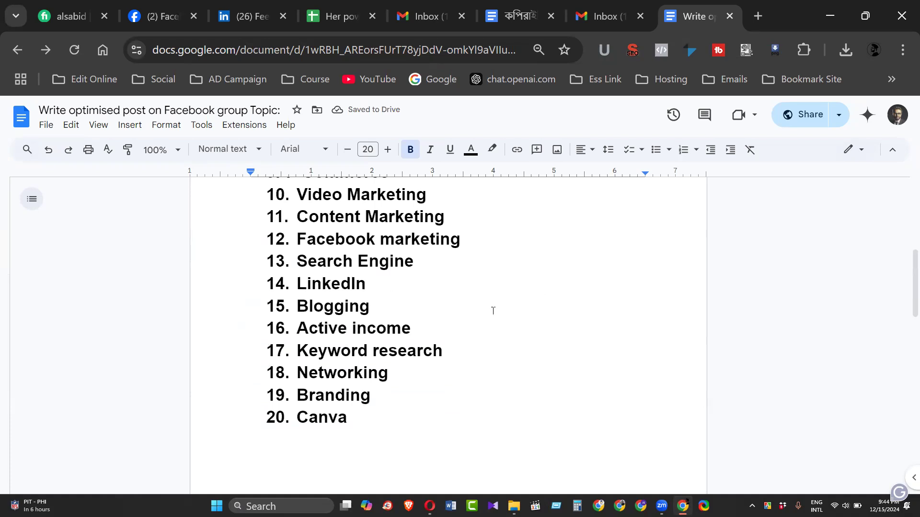
key(ctrl+minus)
scroll(441, 314, up, 3)
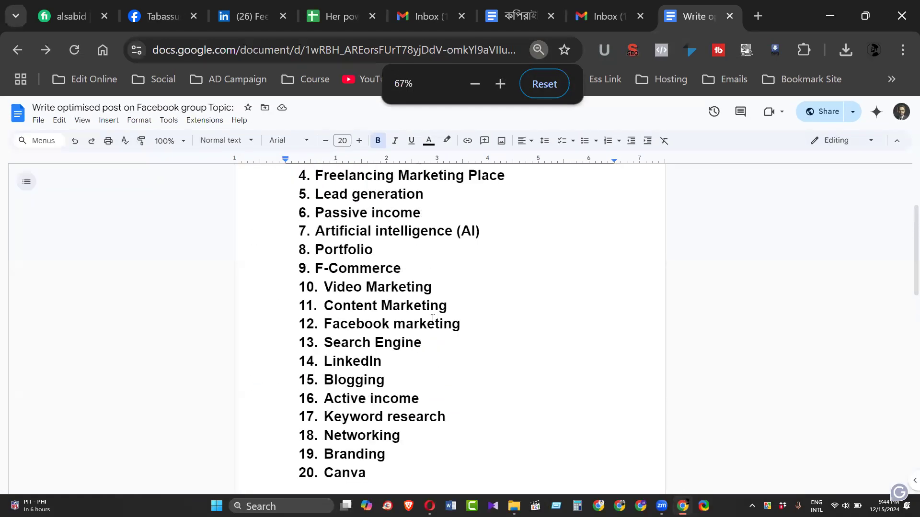
scroll(432, 319, up, 2)
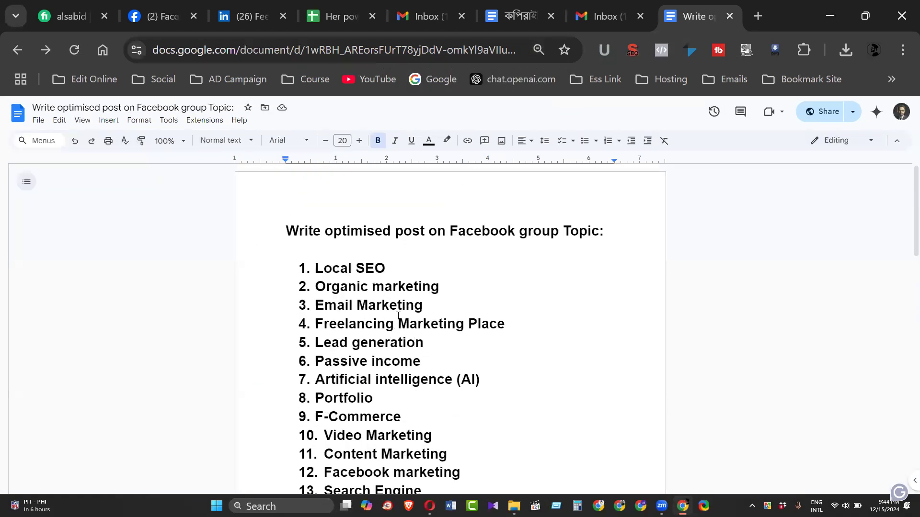
scroll(373, 340, down, 2)
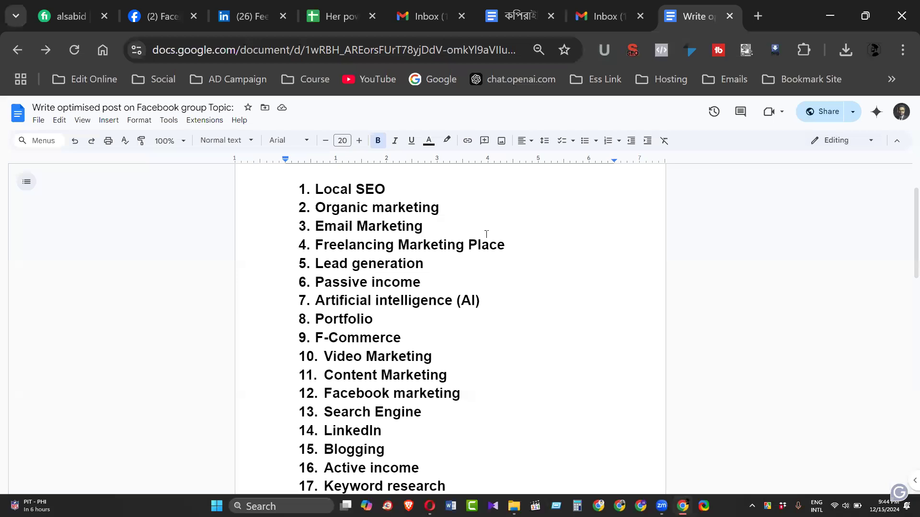
scroll(523, 342, down, 2)
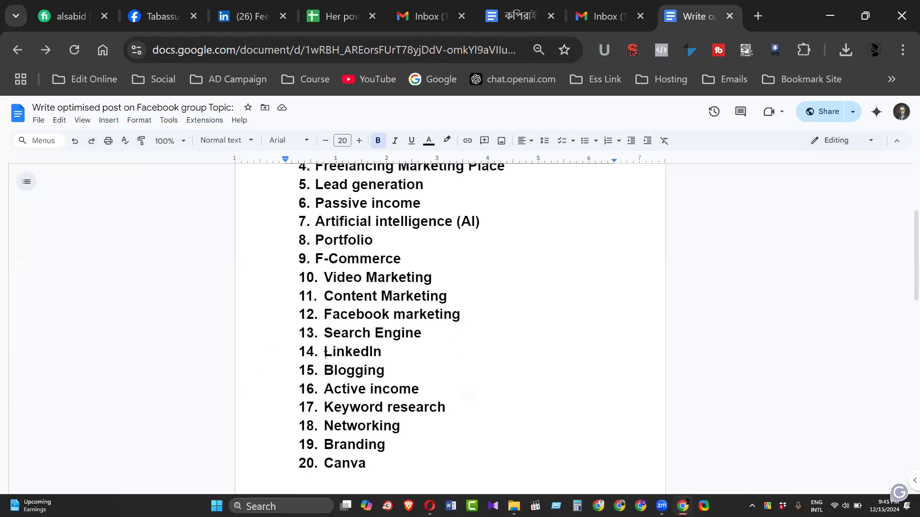
drag(324, 351, 382, 352)
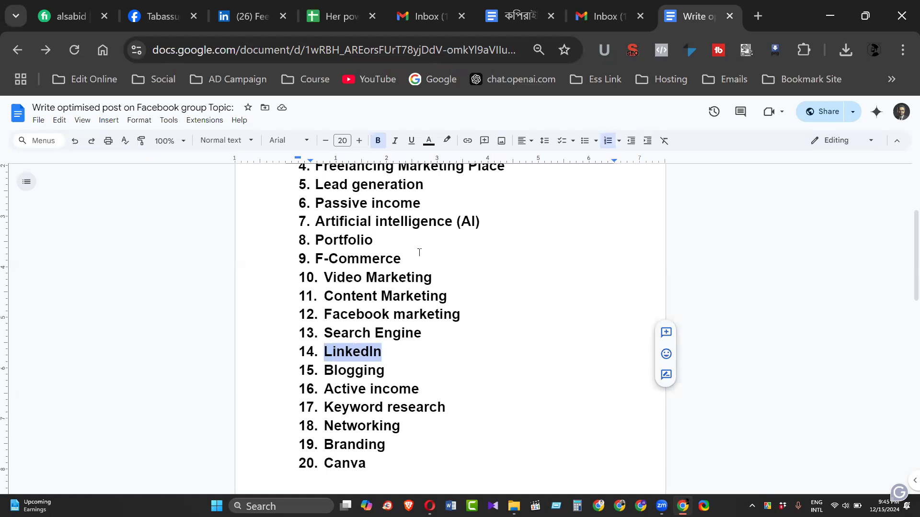
Open ChatGPT in a new browser tab and send the prompt "Write me a blog title on LinkedIn"
click(757, 16)
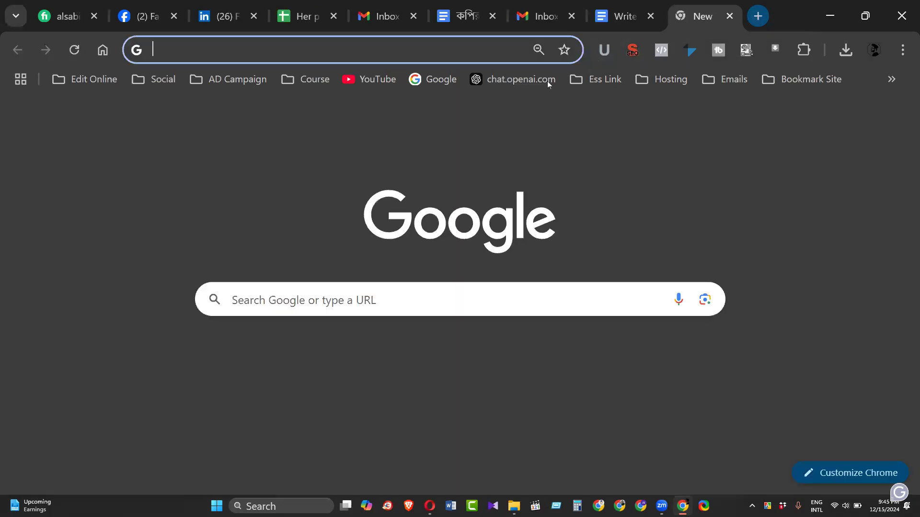
click(545, 82)
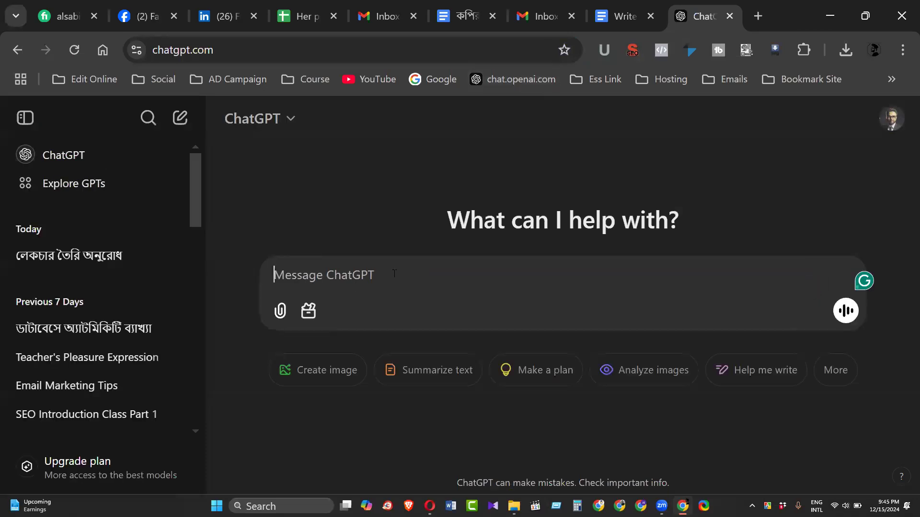
text(Write )
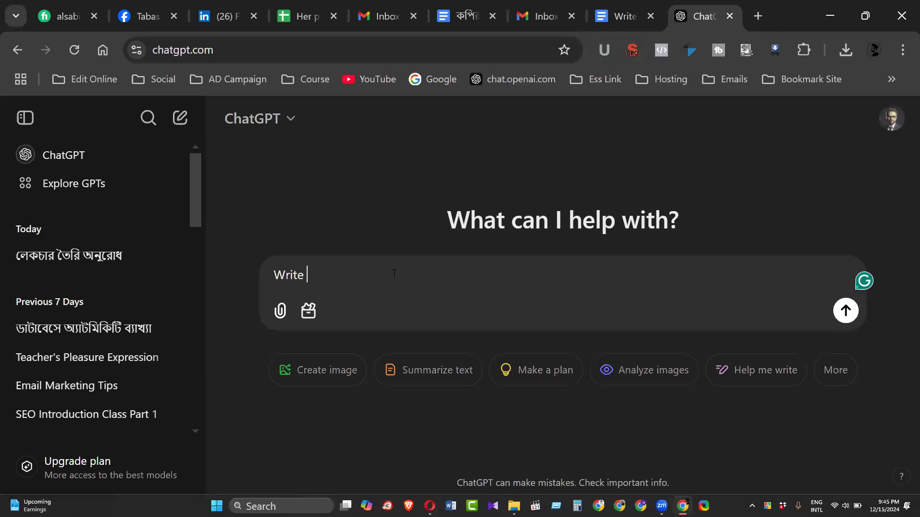
text(me a blog title on L)
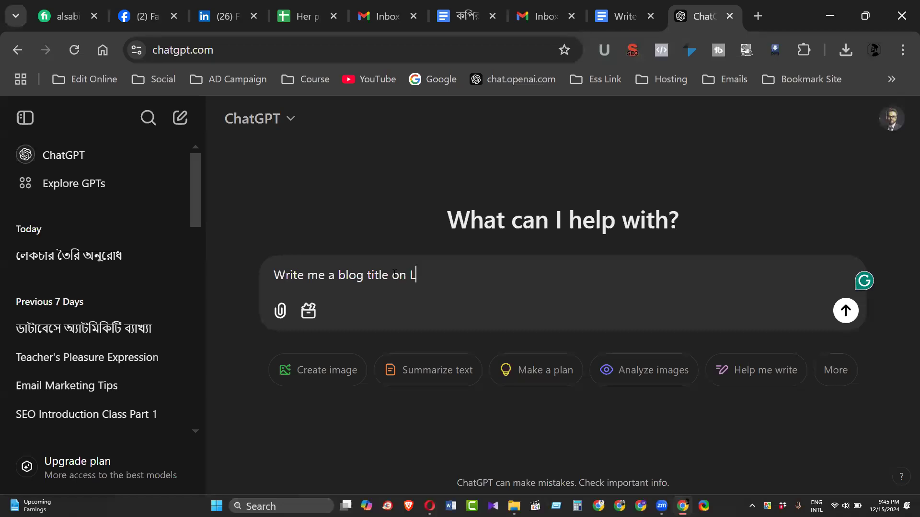
text(inked)
key(BackSpace)
key(BackSpace)
key(BackSpace)
text(kedIN)
key(BackSpace)
key(BackSpace)
text(In)
key(Return)
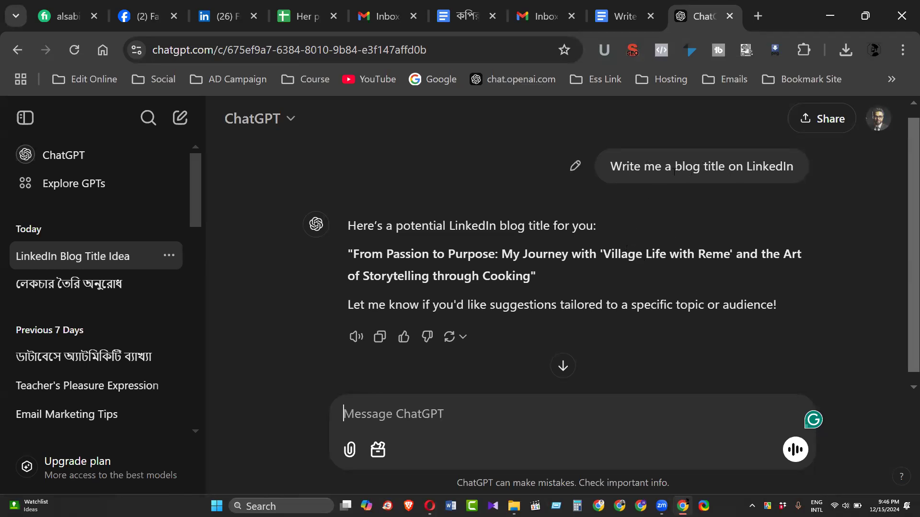
Copy the earlier prompt "Write me a blog title on LinkedIn" into the message box as a new draft
drag(611, 166, 794, 168)
key(ctrl+c)
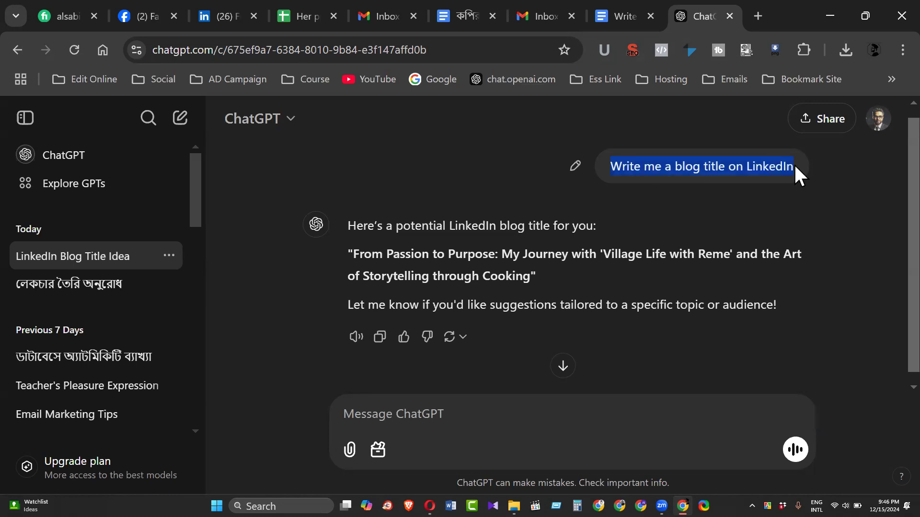
click(431, 419)
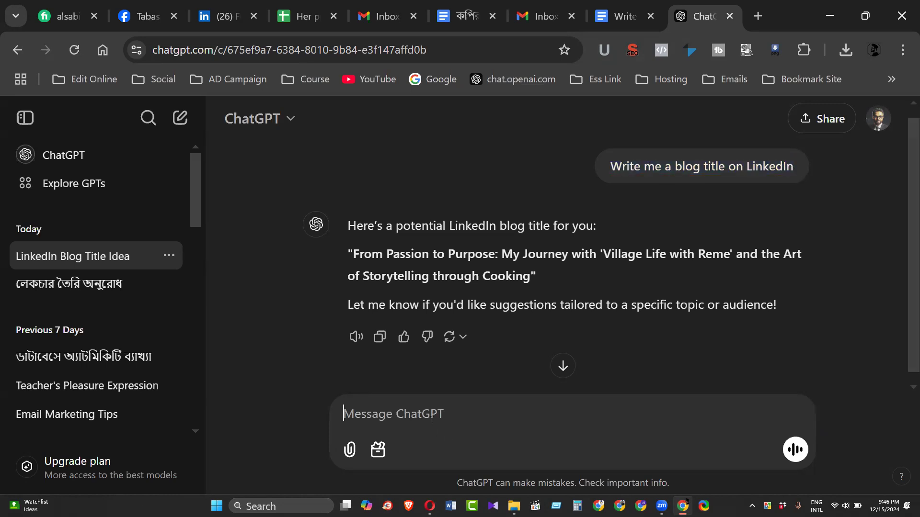
key(ctrl+v)
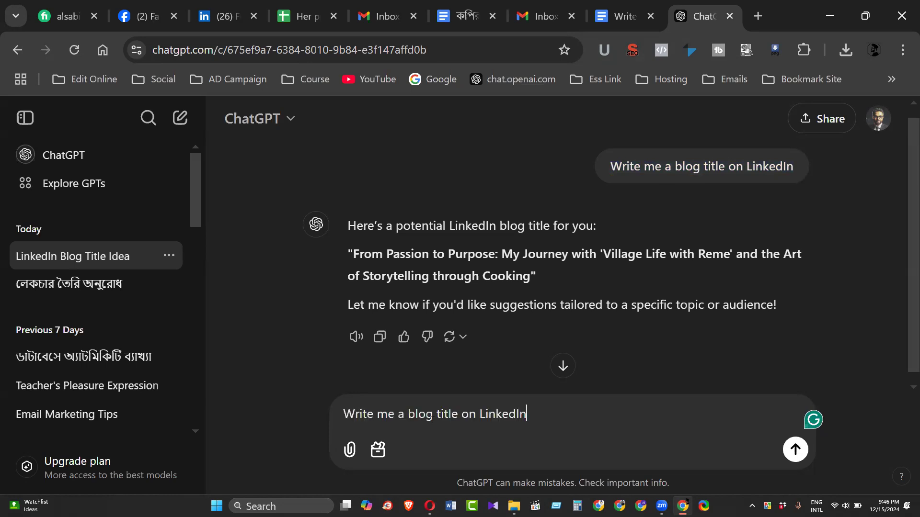
Reword the draft prompt as "Write me a blog title about use of LinkedIn" and send it
key(ctrl+Left)
key(BackSpace)
key(BackSpace)
key(BackSpace)
text(aboy)
key(BackSpace)
text(ut )
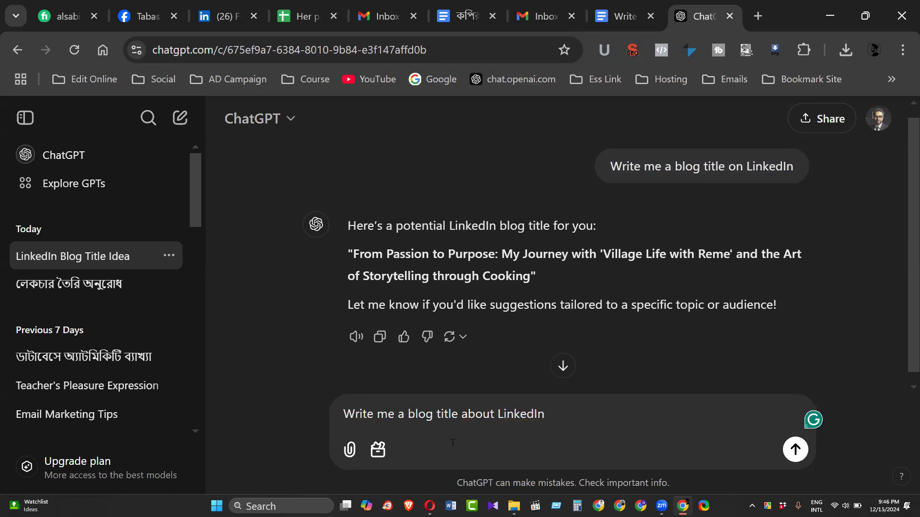
text(use)
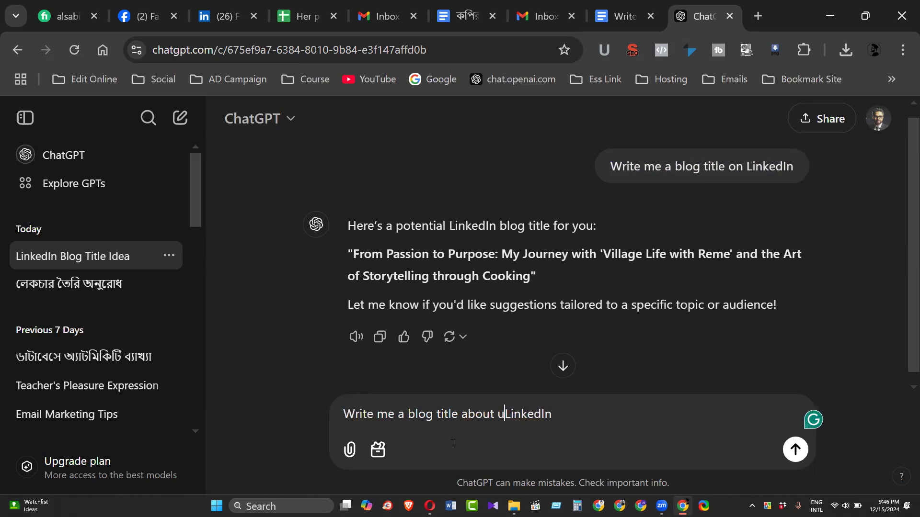
text( o)
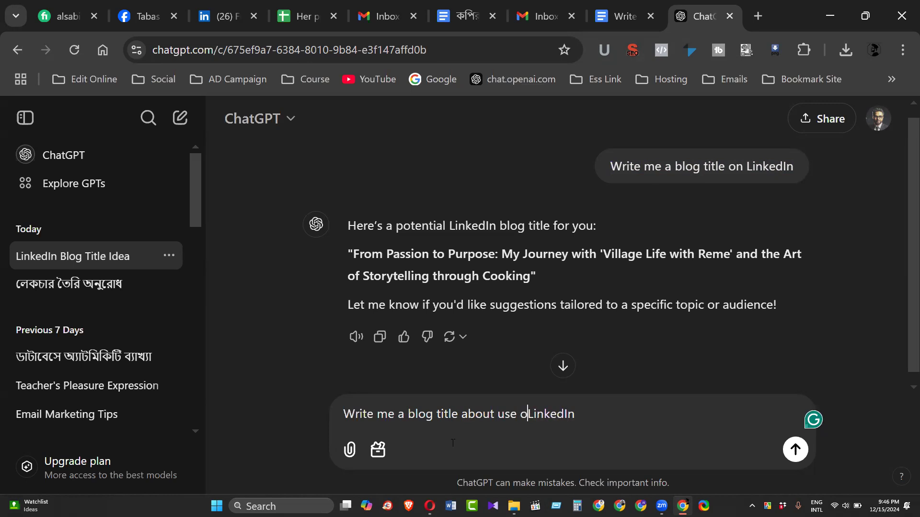
text(f)
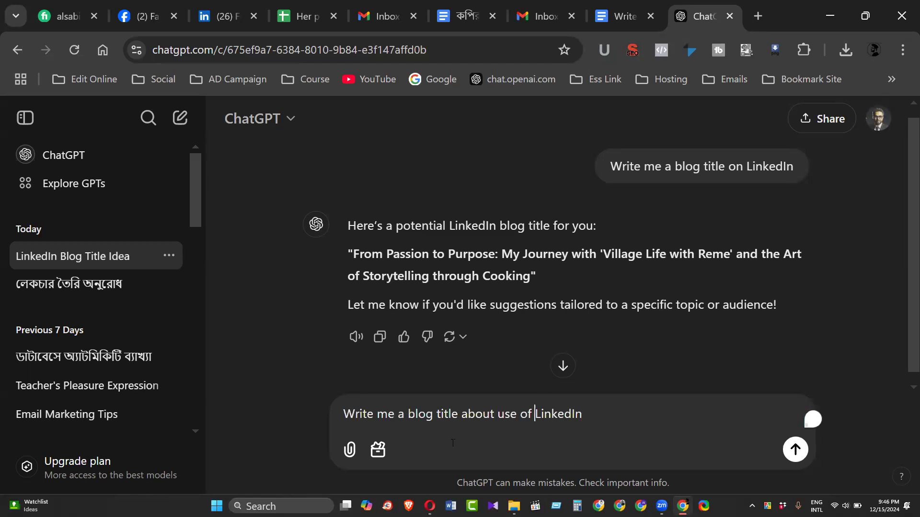
key(Return)
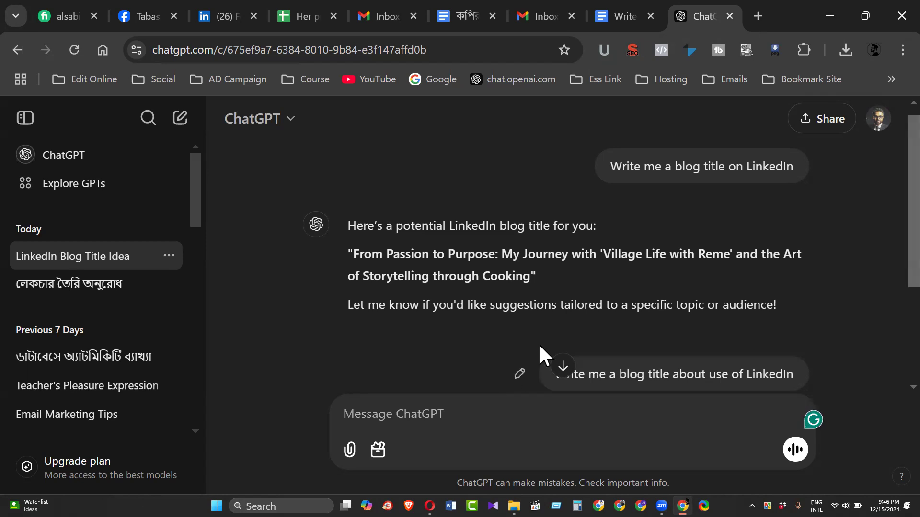
Request a Bangla version of the LinkedIn title with the follow-up message "write me in bangla"
scroll(540, 355, down, 3)
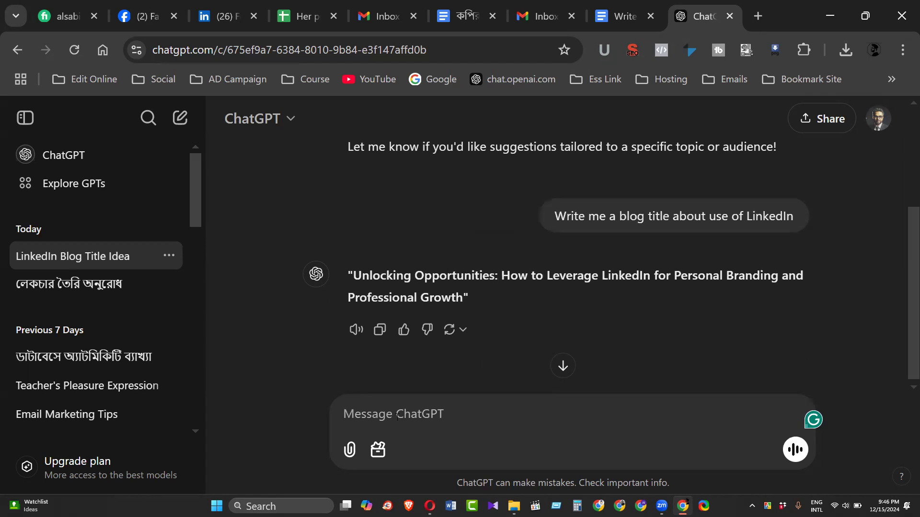
text(write me in bangla)
key(Return)
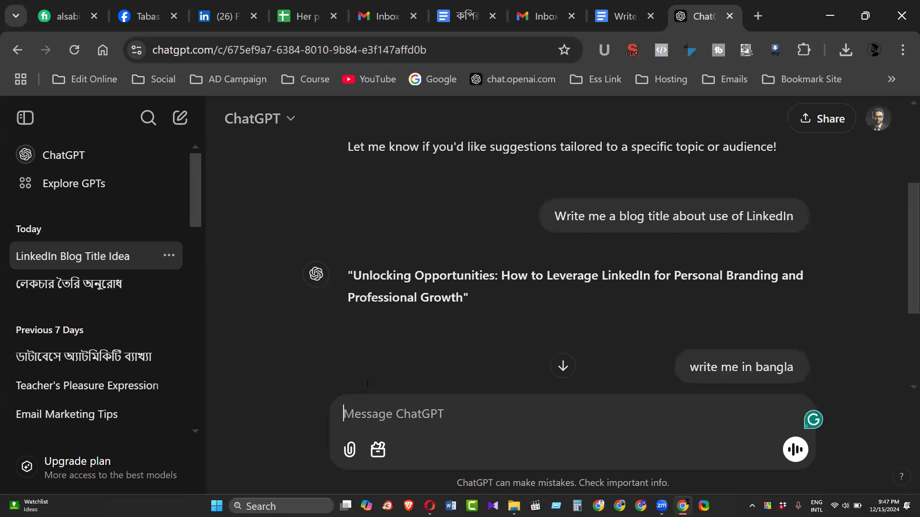
scroll(422, 314, down, 2)
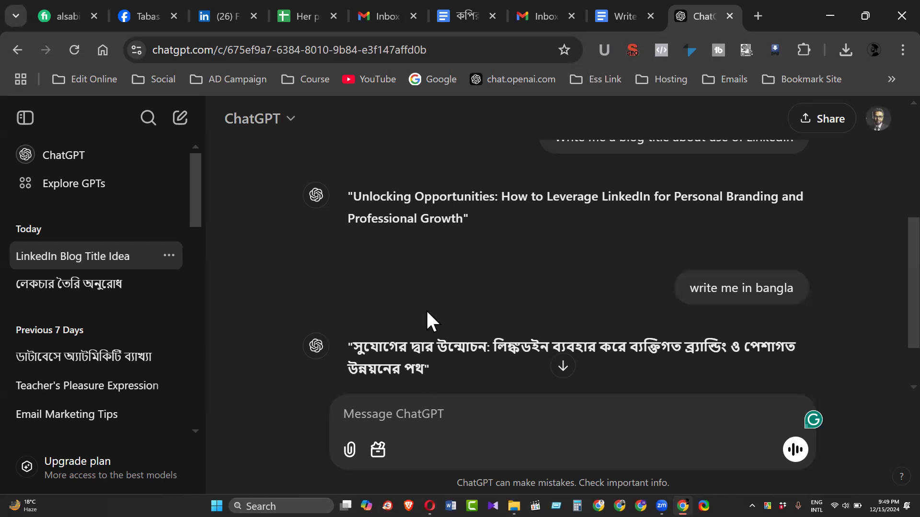
Reuse the prompt about use of LinkedIn as a new draft, replacing "LinkedIn" with "Canva"
scroll(479, 283, up, 3)
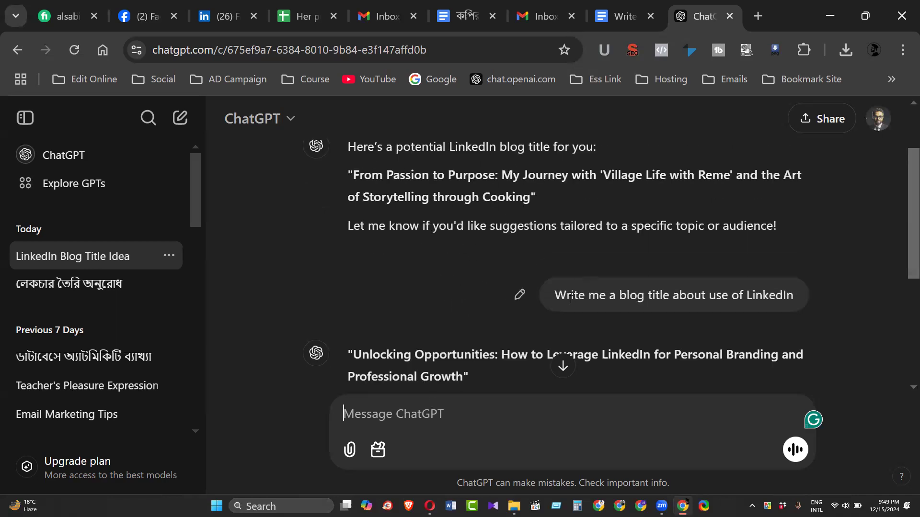
drag(556, 296, 766, 305)
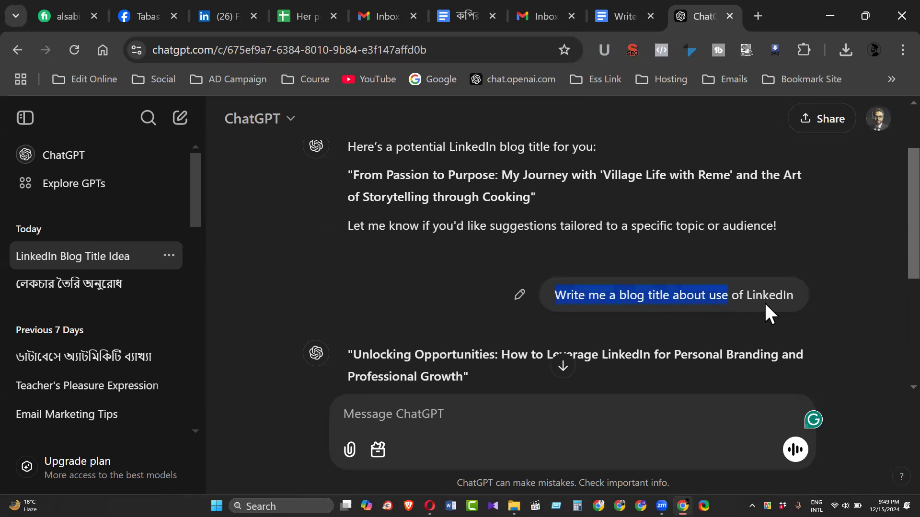
click(500, 408)
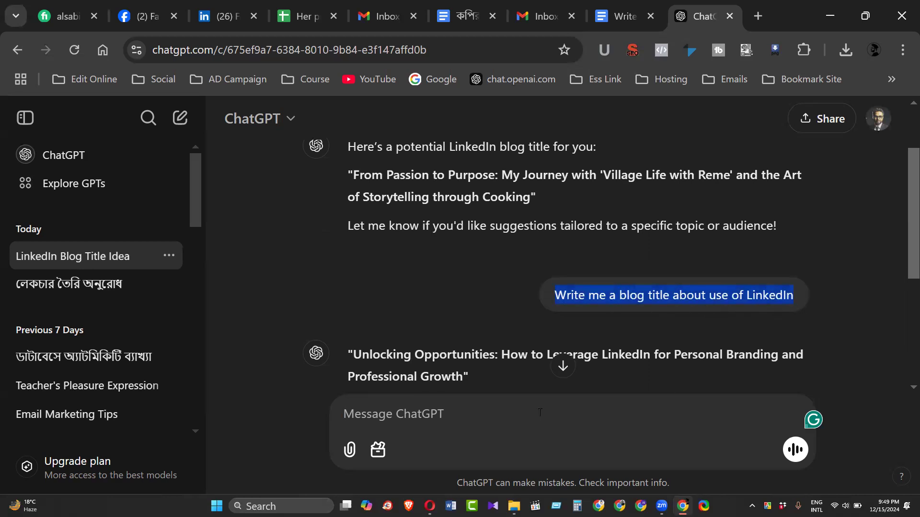
text(Write me a blog title about use of LinkedIn)
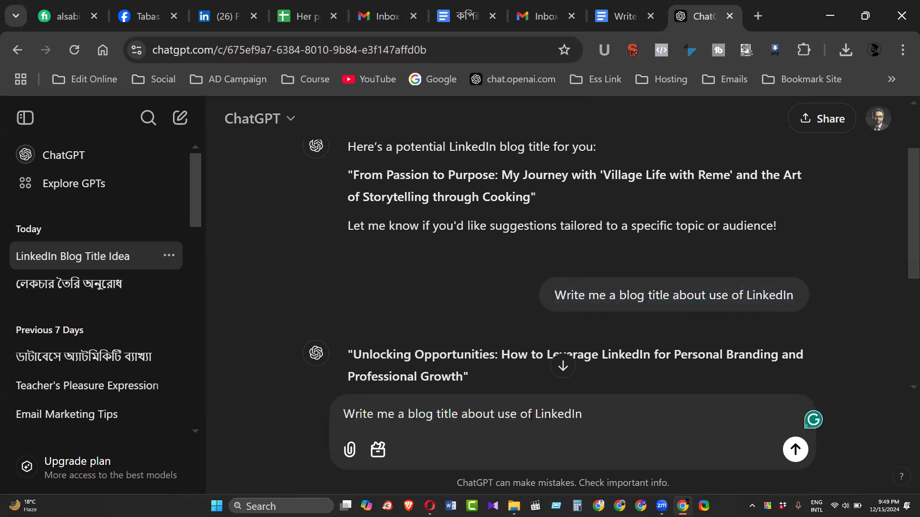
drag(536, 413, 581, 414)
text(Can)
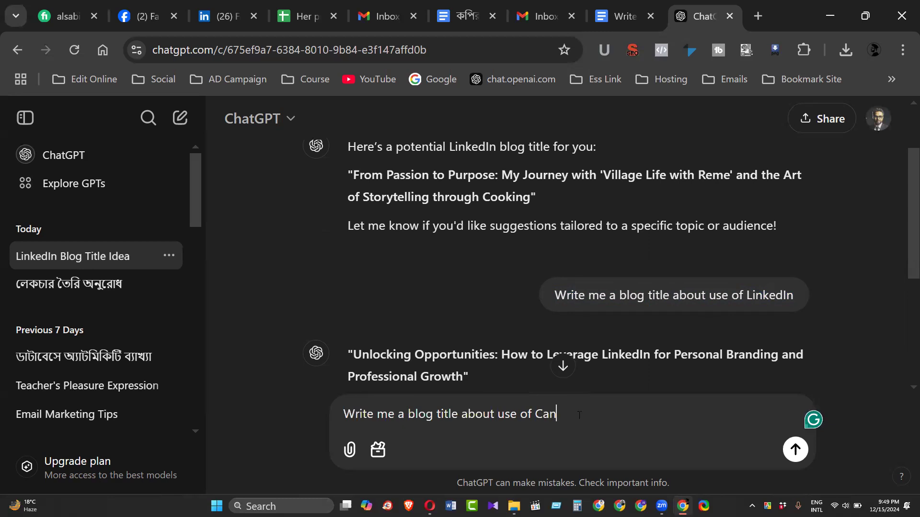
text(va)
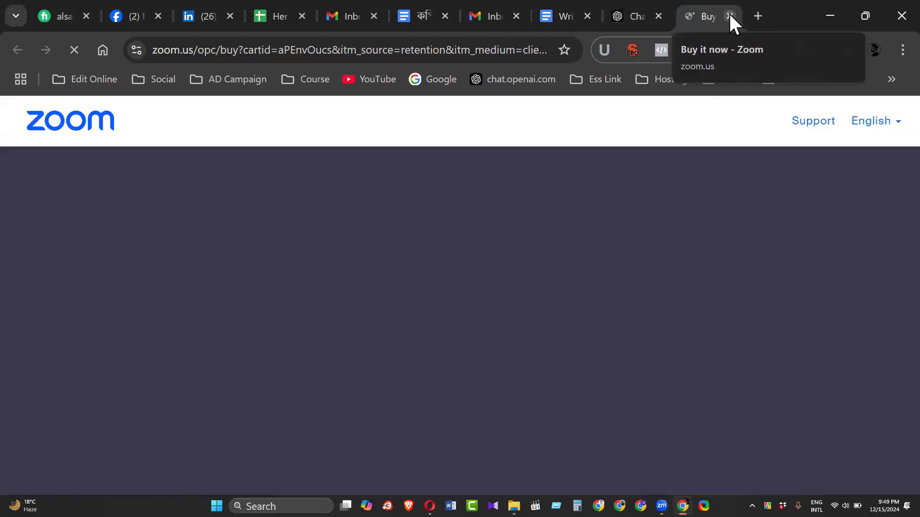
Close the Zoom purchase page and send the reworded prompt "Write me a blog title about using of Canva in bangla"
click(729, 16)
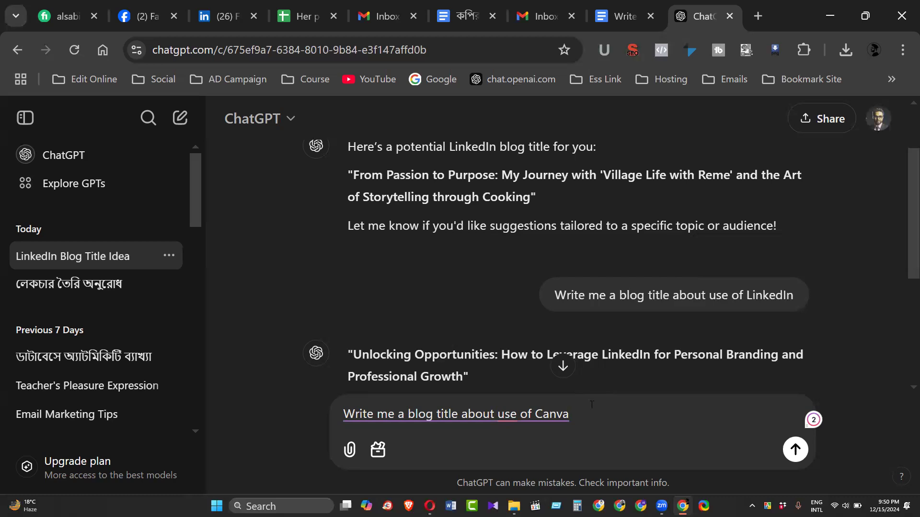
click(521, 412)
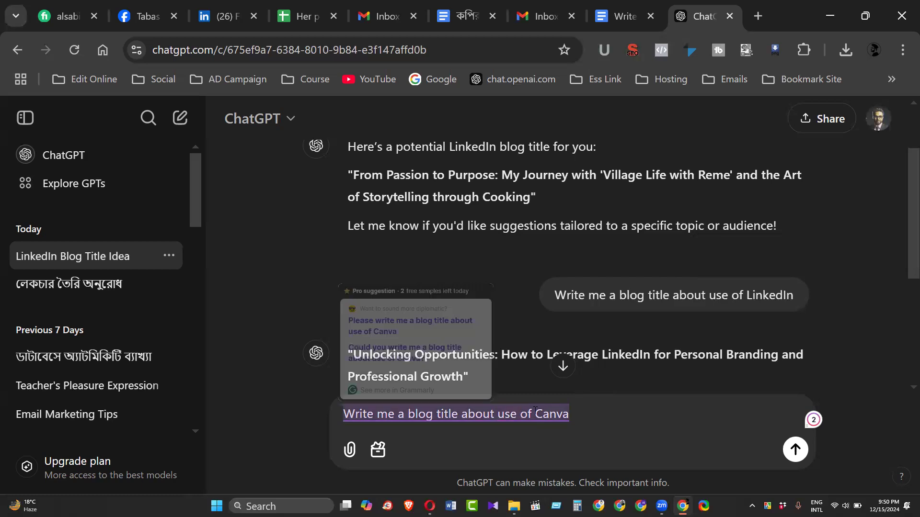
key(BackSpace)
key(BackSpace)
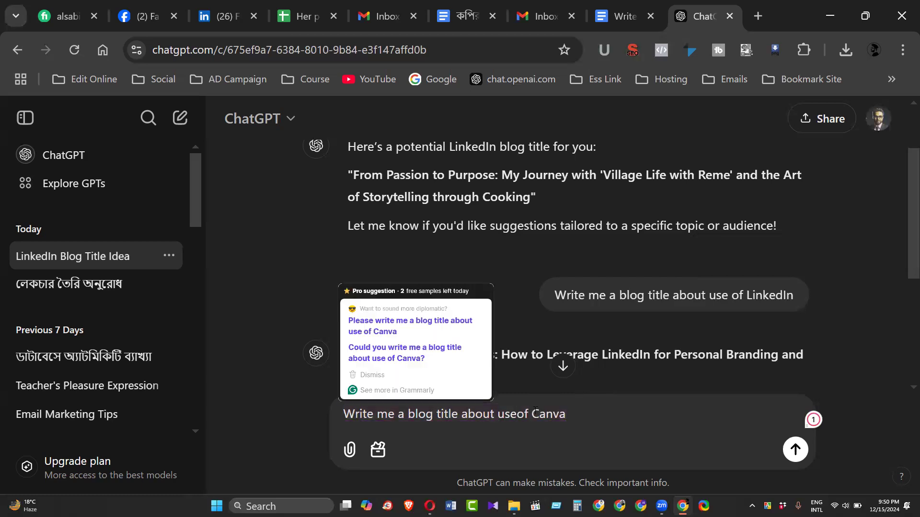
text(ing)
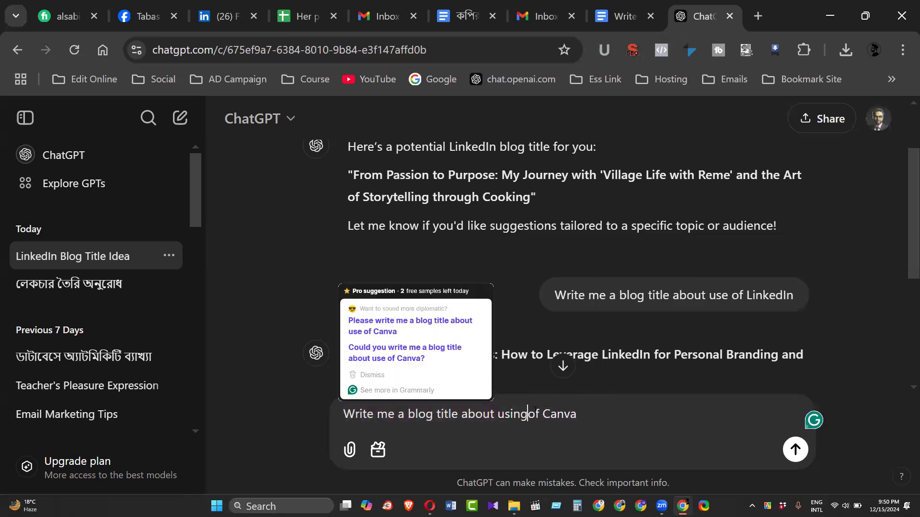
click(593, 415)
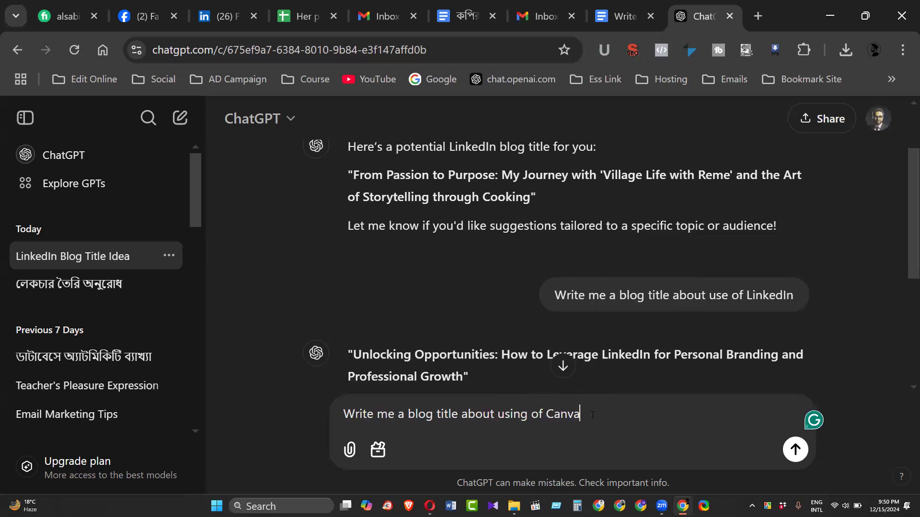
text(in bangla)
key(Return)
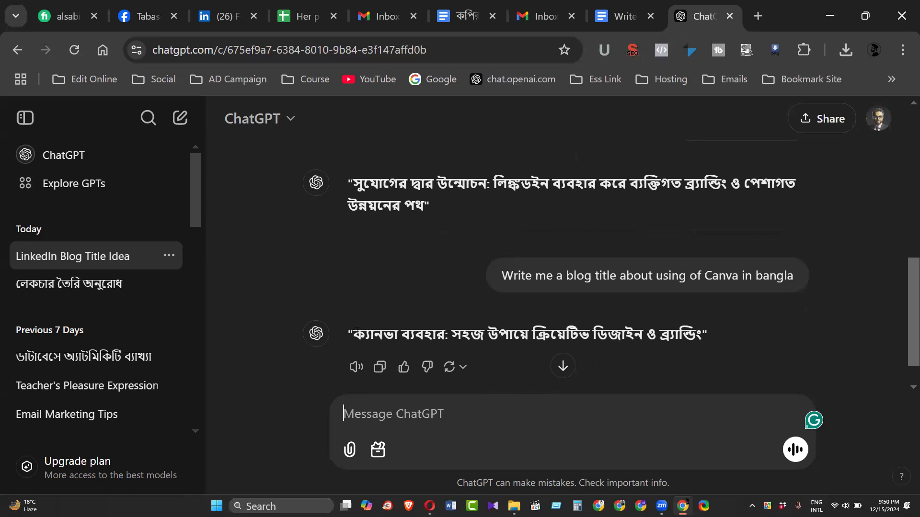
Copy the generated Bangla Canva title, without its quotation marks, into the message box
drag(353, 334, 697, 341)
key(ctrl+c)
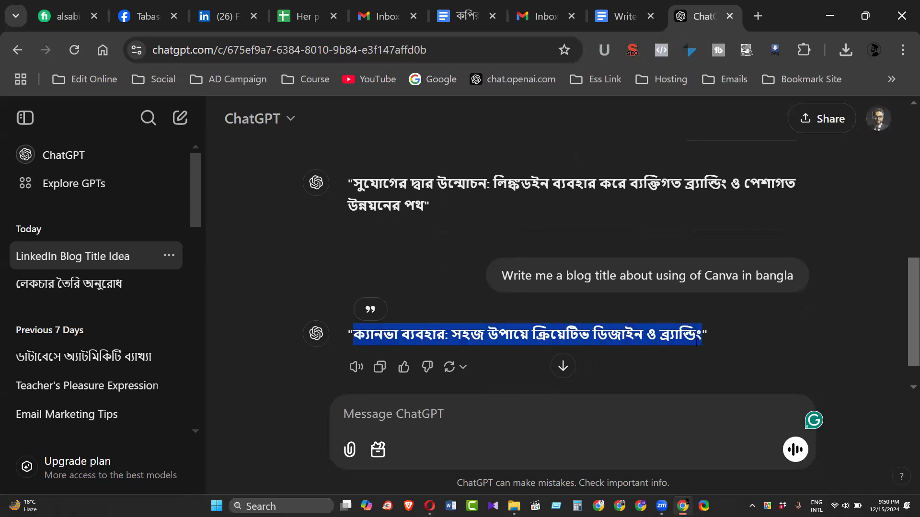
click(454, 413)
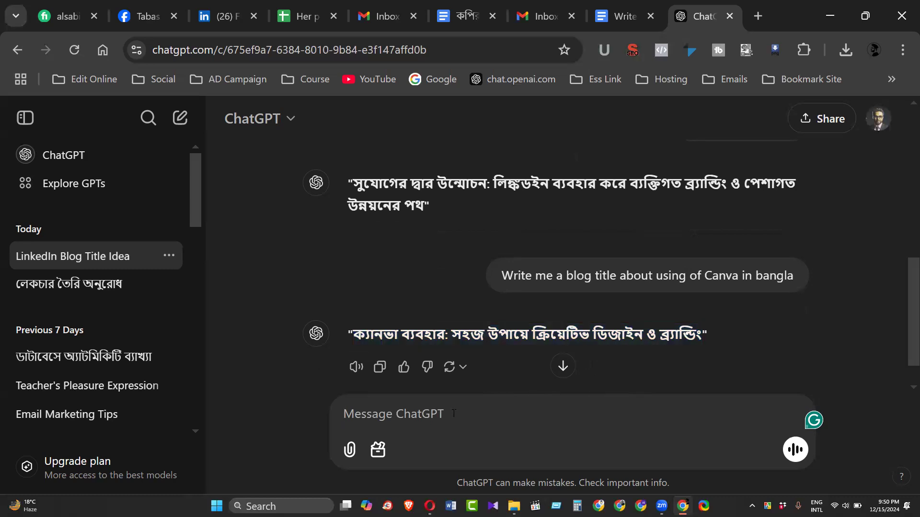
key(ctrl+v)
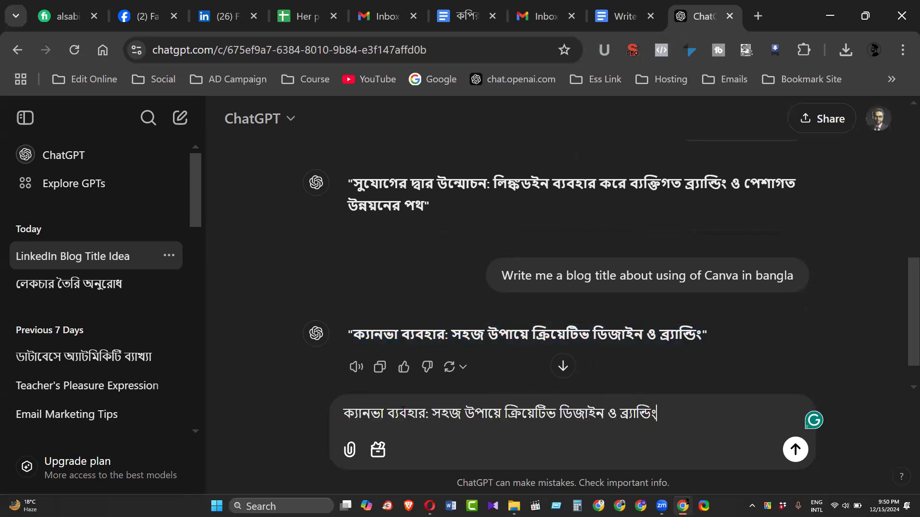
Insert "write me blog post on this title in bangla:" in front of the Canva title in the draft prompt
click(342, 414)
text(w)
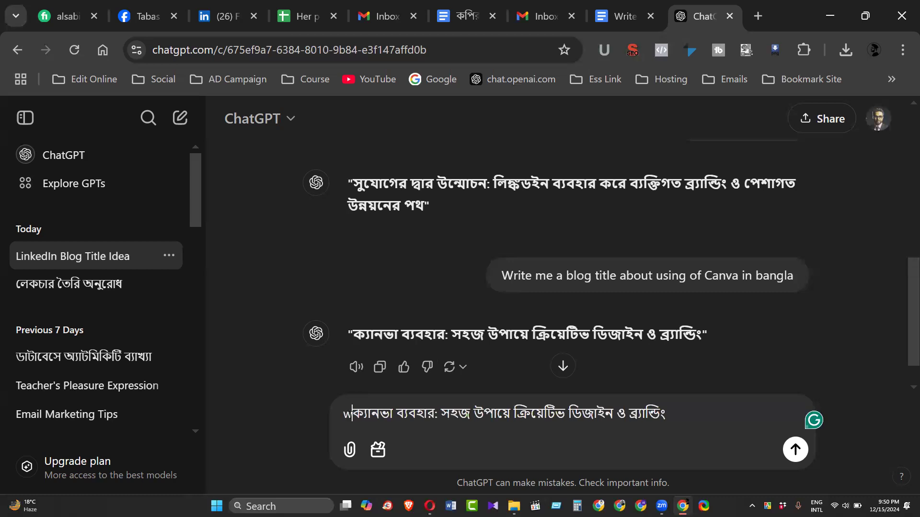
text(rite m)
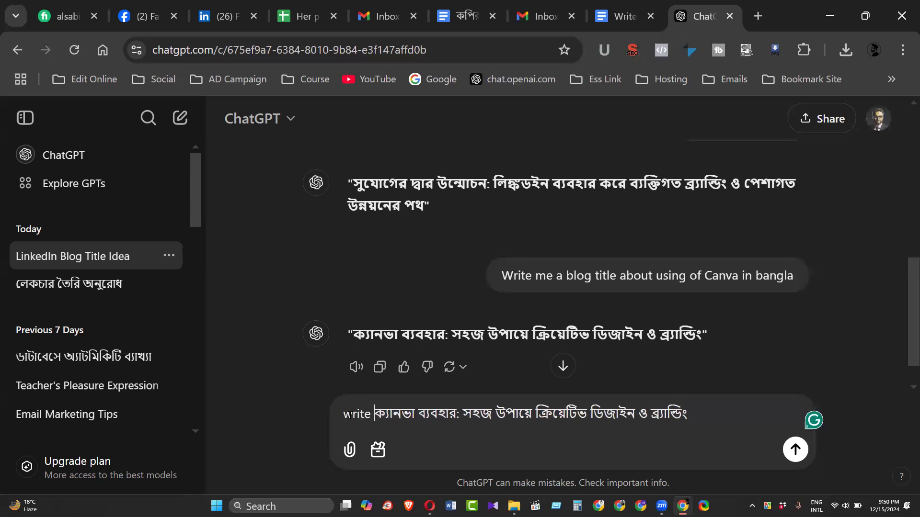
text(e )
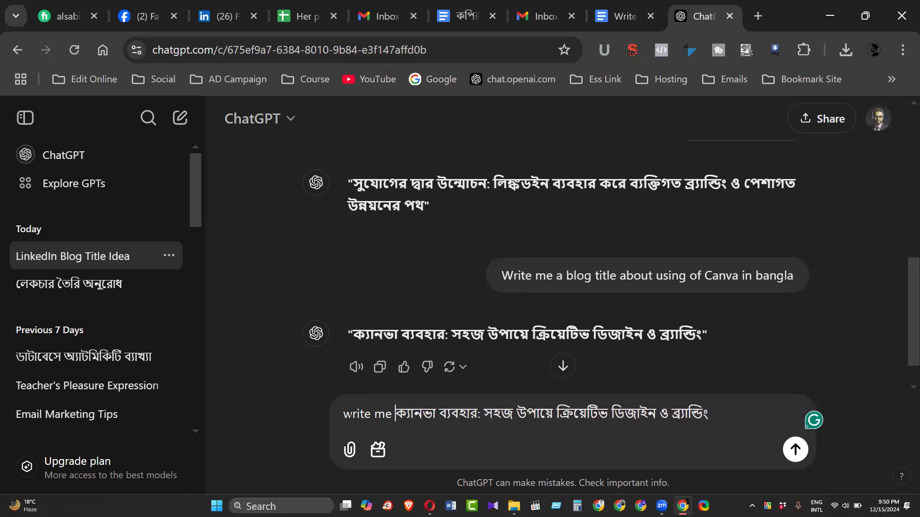
text(blo)
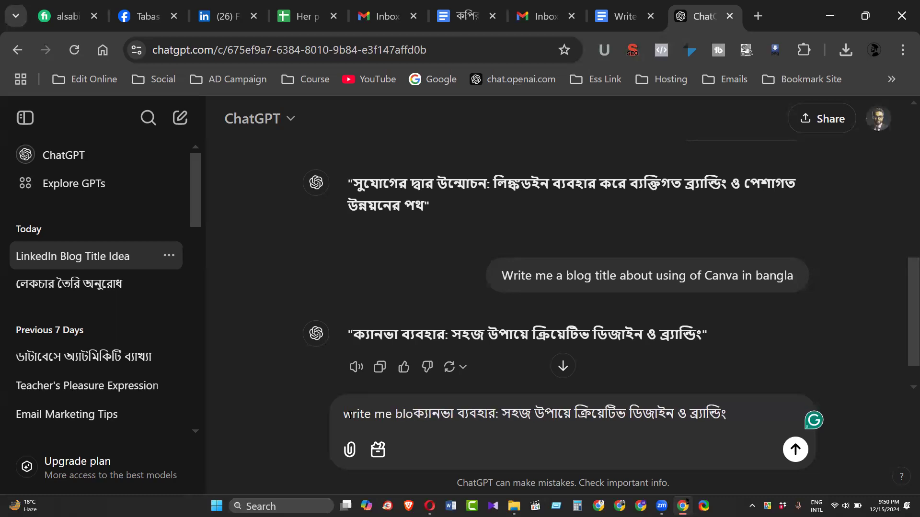
text(g post)
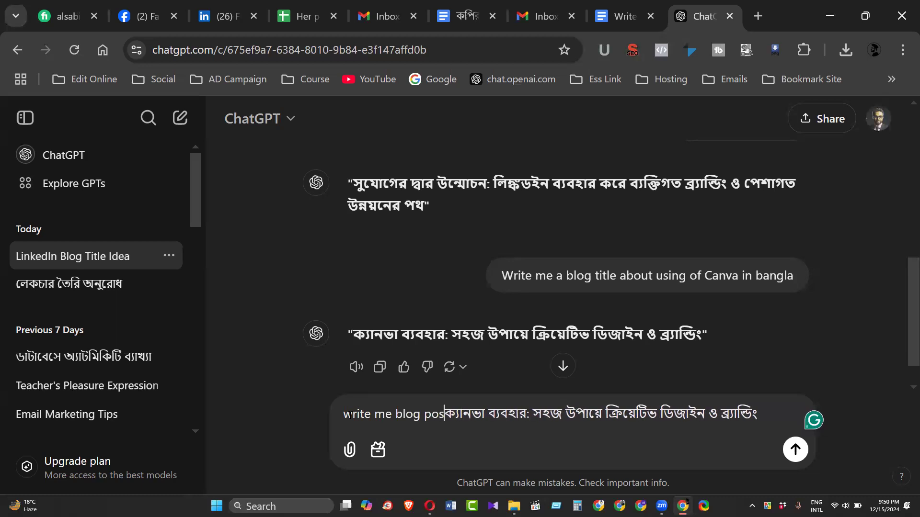
text( on )
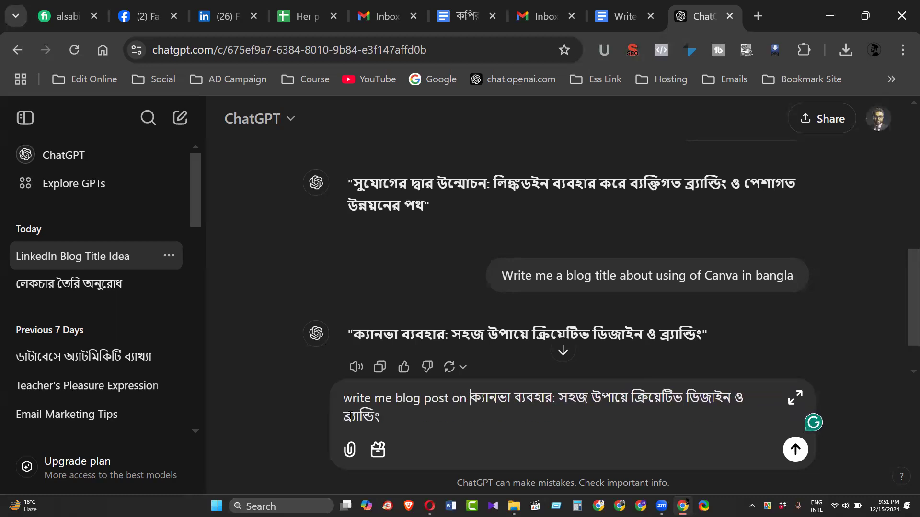
text(this )
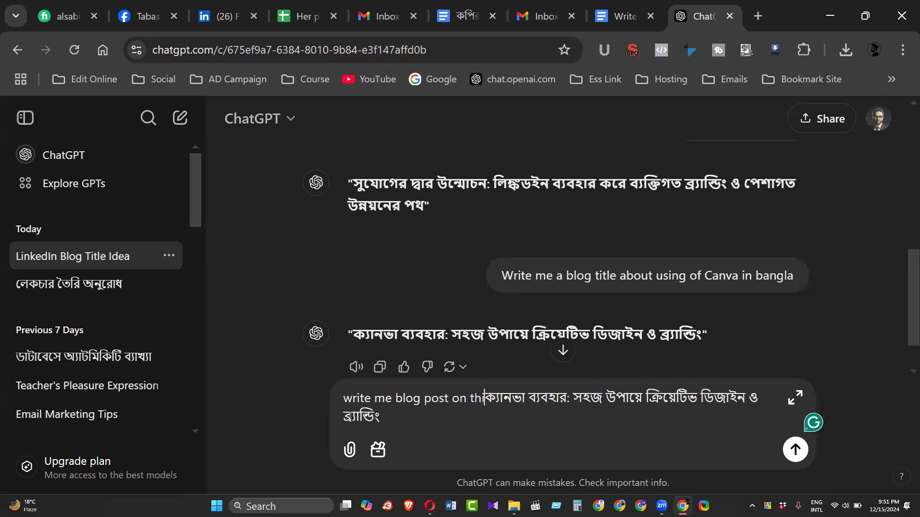
text(title)
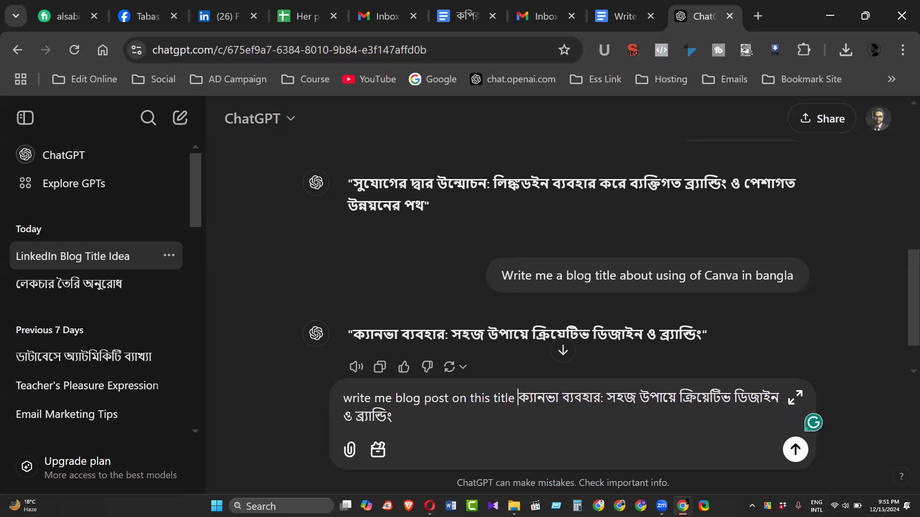
text( in bangla:)
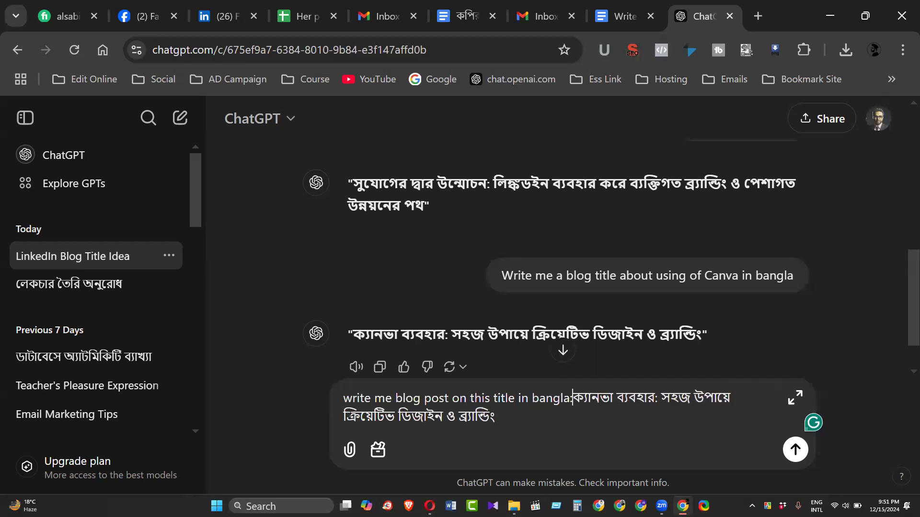
Remove the colon after "bangla" in the draft prompt and enclose the Canva title in double quotation marks
key(BackSpace)
key(BackSpace)
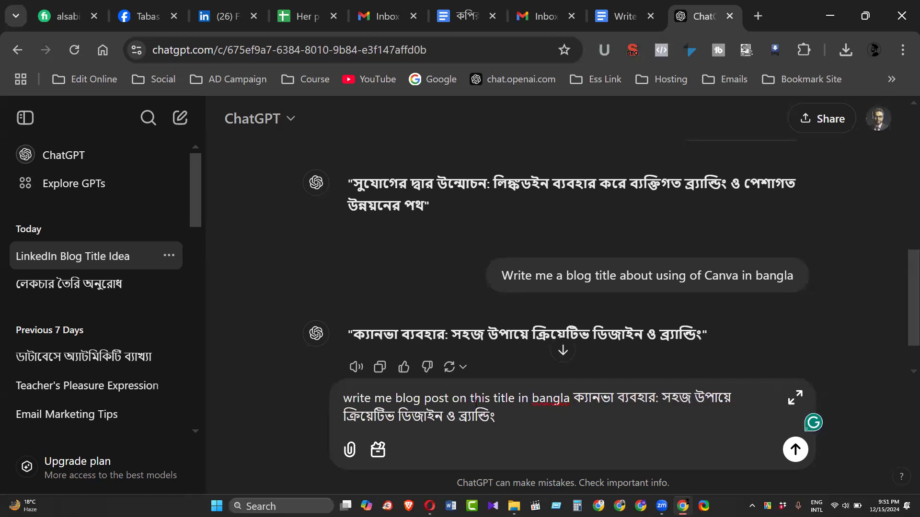
text("")
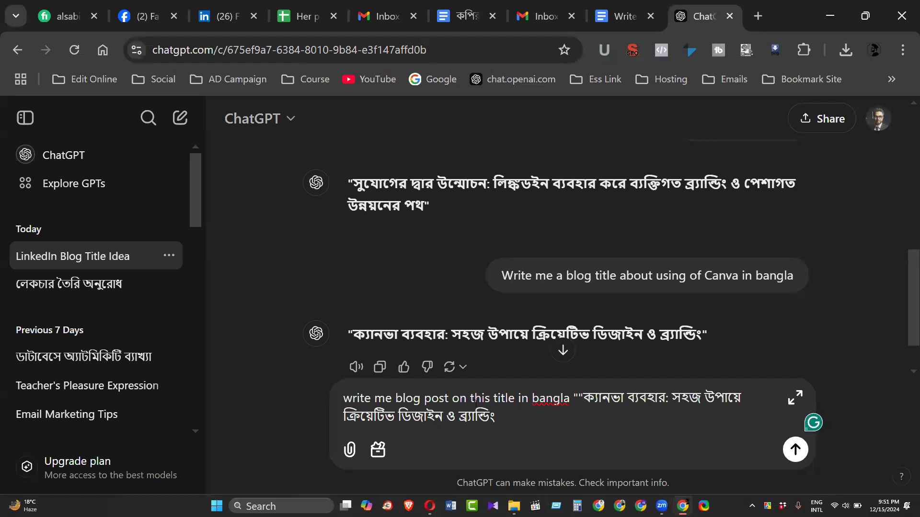
key(BackSpace)
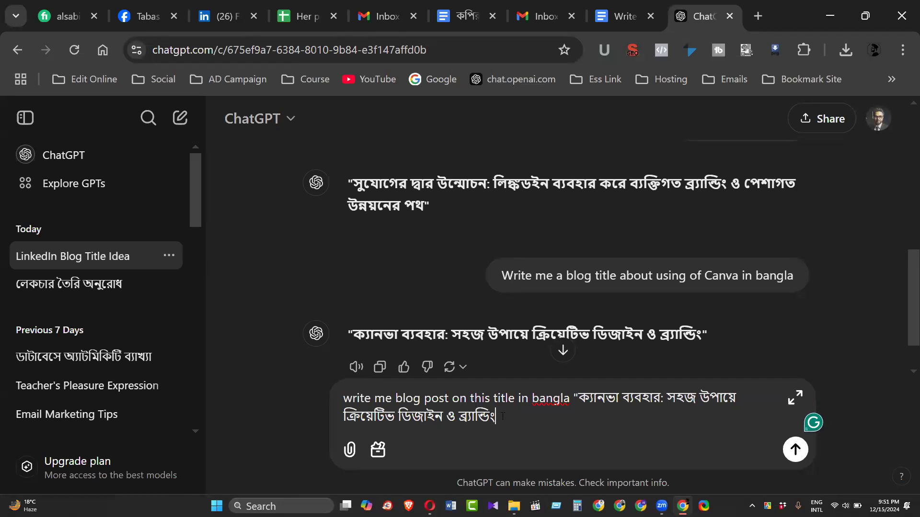
text("")
key(BackSpace)
Insert "1200 words" after "blog post" in the draft prompt and send it
click(449, 400)
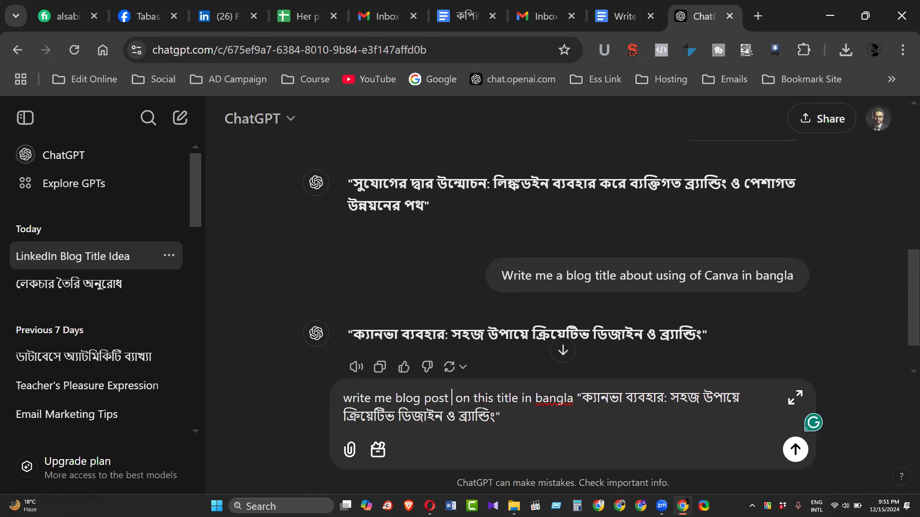
text(1200 )
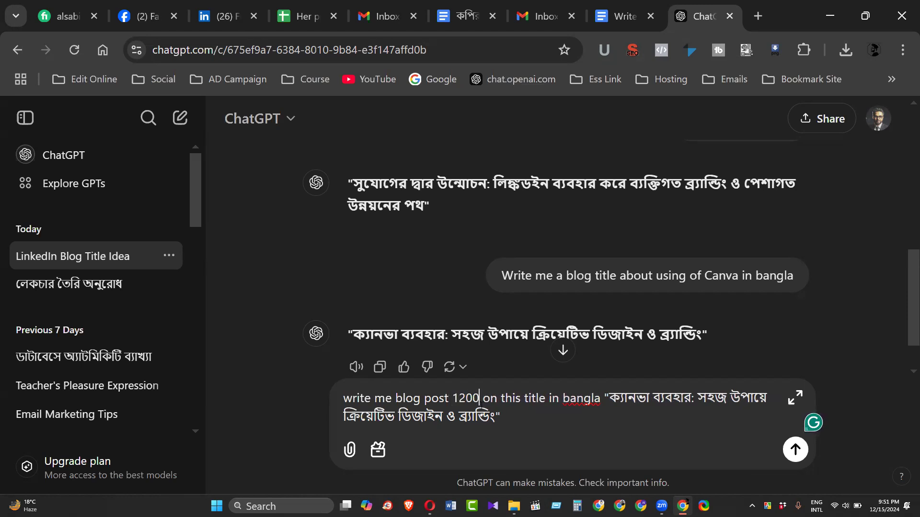
text(words)
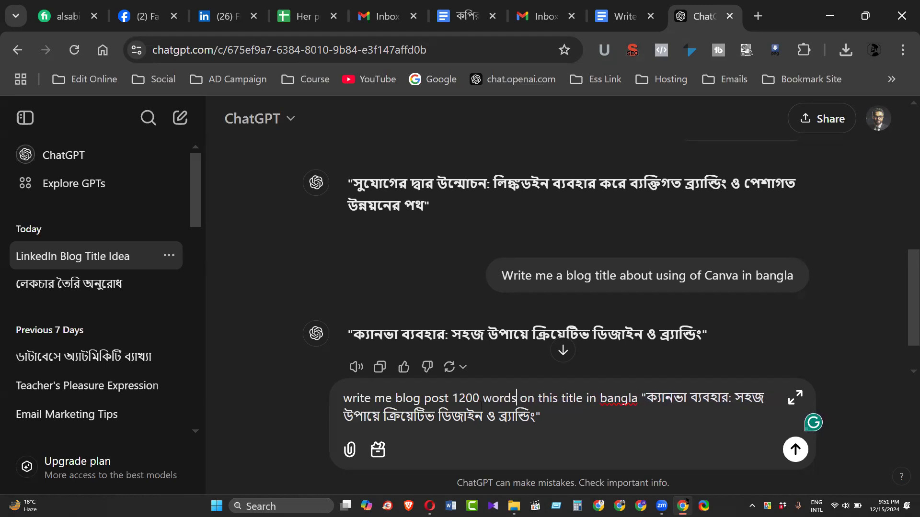
key(Return)
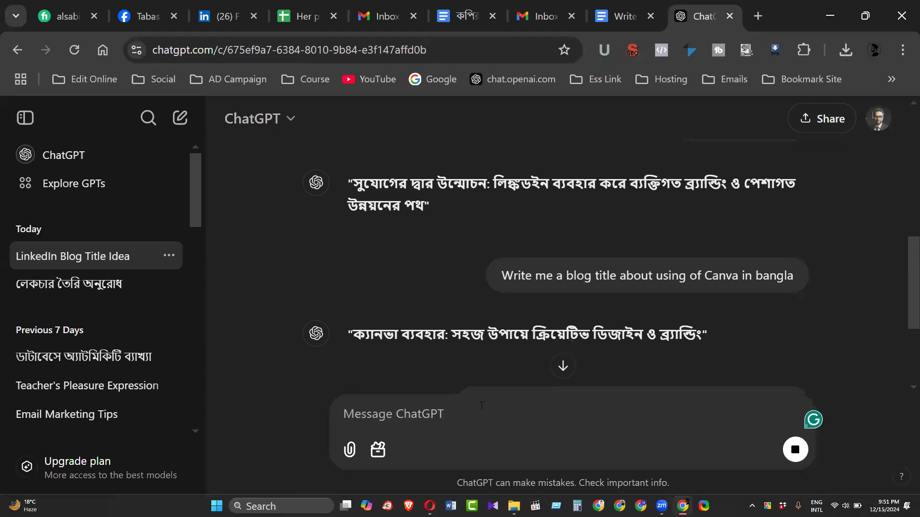
Dismiss the canvas introduction and return the generated post to the normal chat view at 80% page zoom
mouse_move(602, 321)
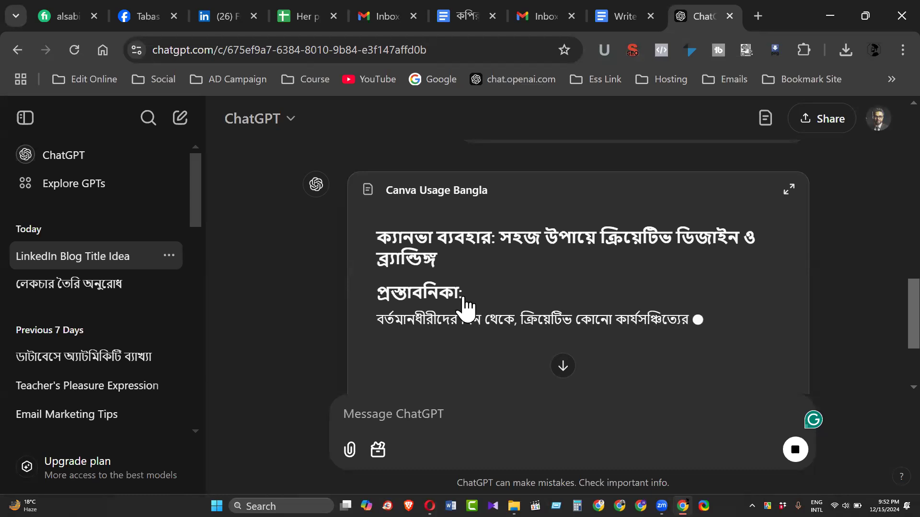
scroll(463, 299, down, 1)
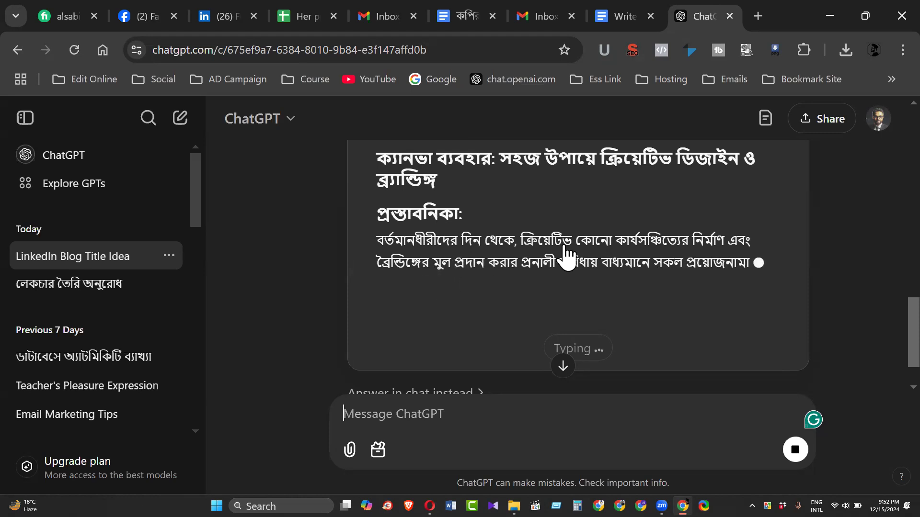
scroll(565, 256, up, 5)
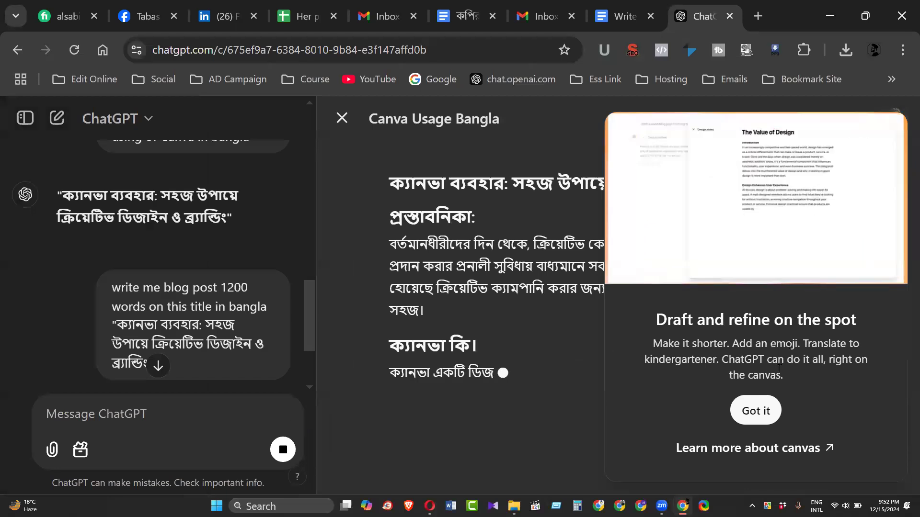
click(756, 412)
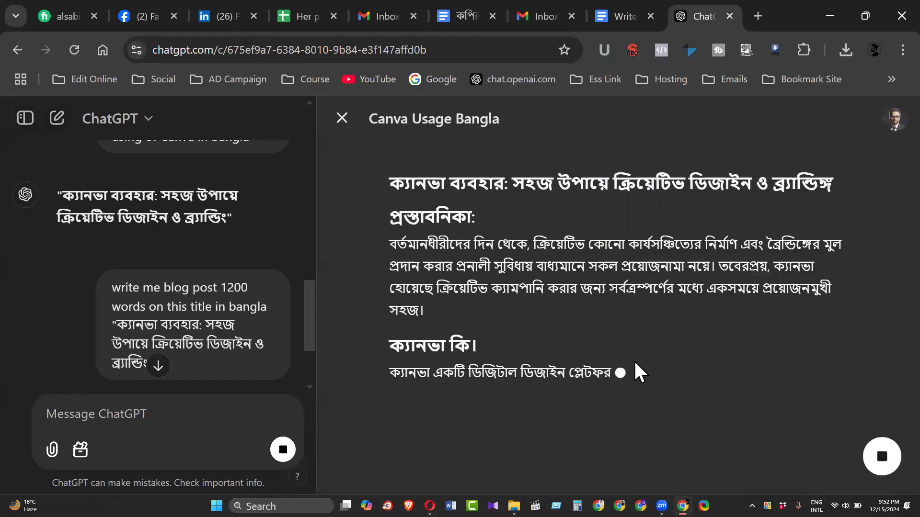
key(ctrl+minus)
key(ctrl+minus)
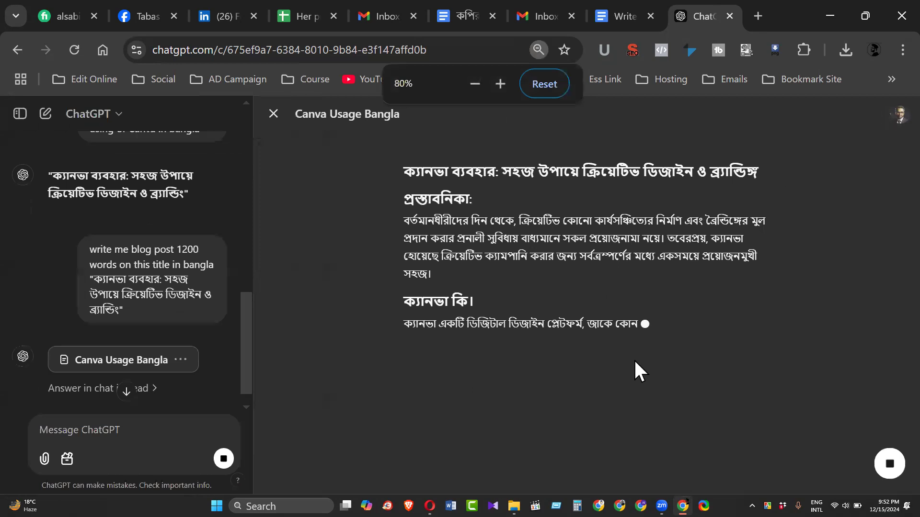
click(273, 115)
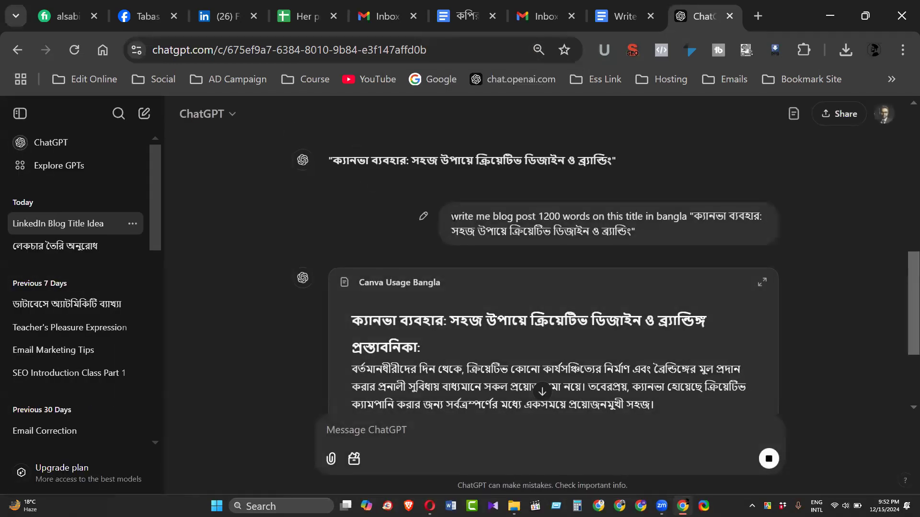
Copy "write me blog post 1200 words on this title in bangla" from the sent prompt into Microsoft Copilot's message box
drag(452, 216, 687, 218)
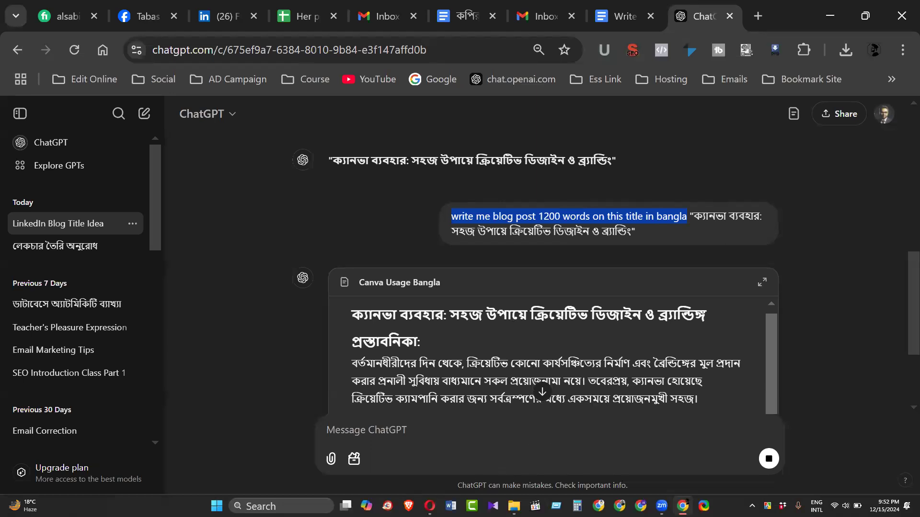
click(367, 506)
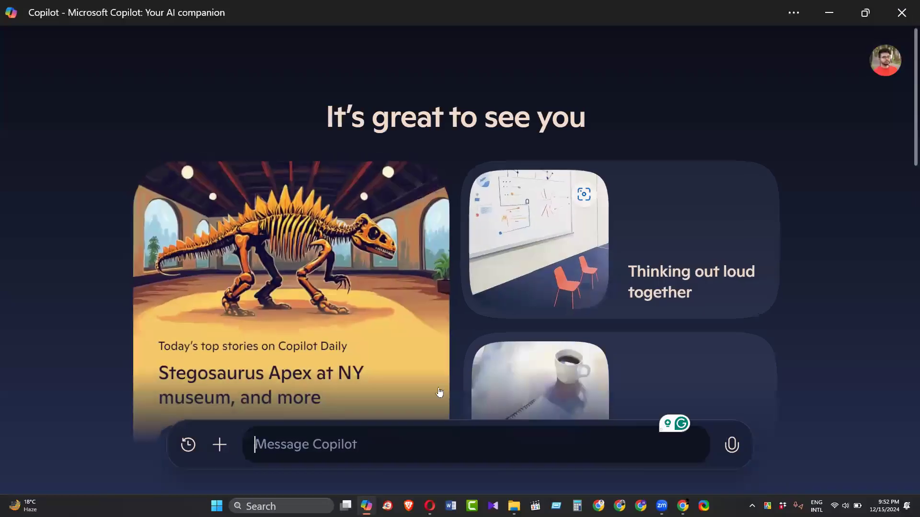
click(378, 435)
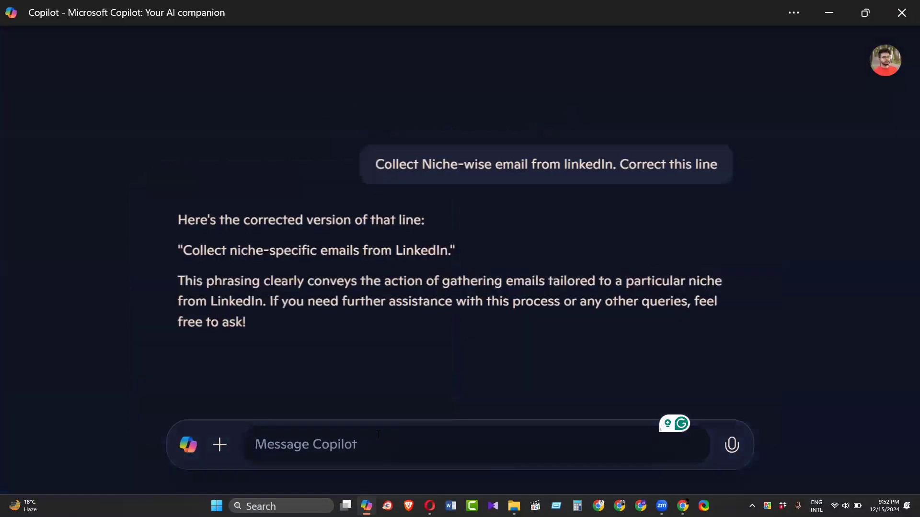
text(write me blog post 1200 words on this title in bangla)
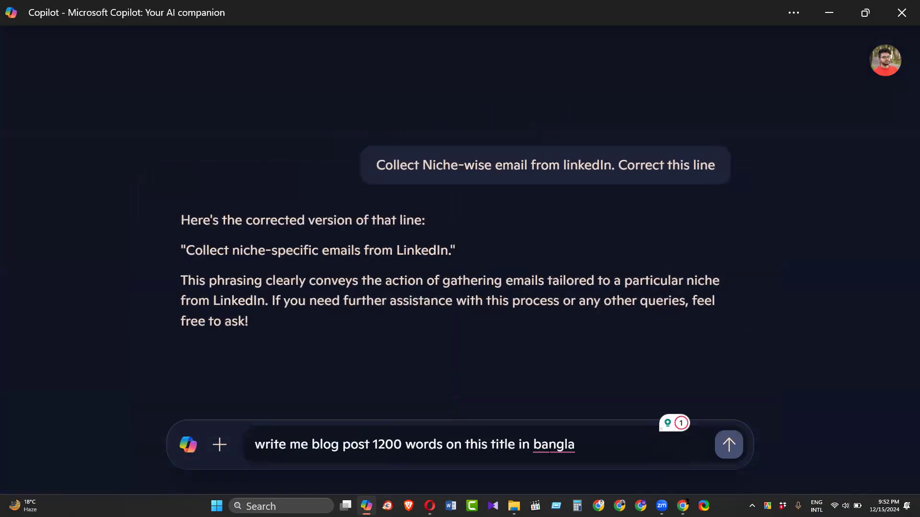
Remove "bangla" from the end of the Copilot draft and insert "within" before "1200 words"
key(BackSpace)
key(BackSpace)
key(BackSpace)
key(BackSpace)
key(BackSpace)
key(BackSpace)
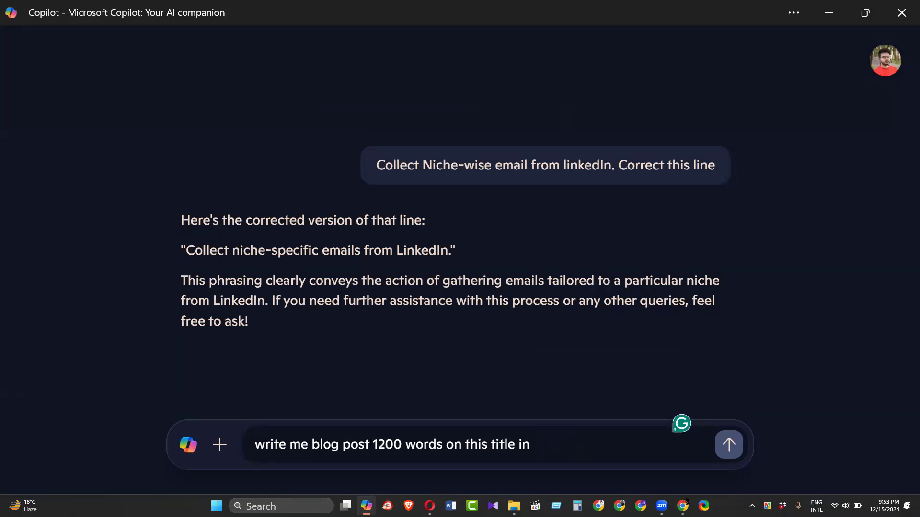
text(w)
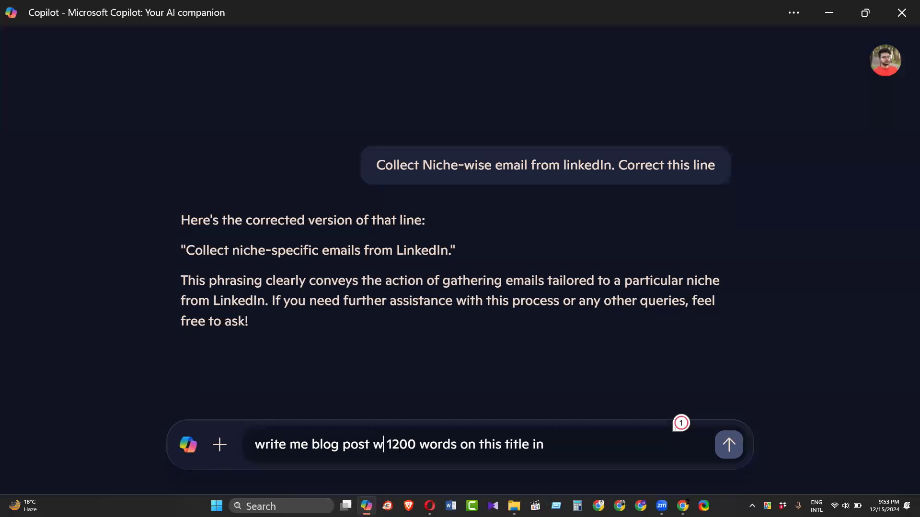
text(ithin)
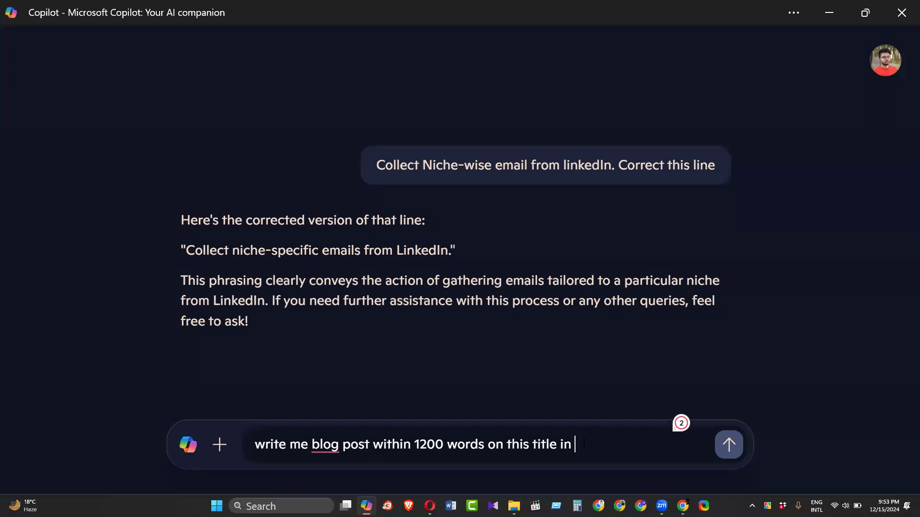
Replace "this title in" with "using of Canva" at the end of the draft prompt and send it
key(BackSpace)
key(BackSpace)
key(BackSpace)
key(BackSpace)
key(BackSpace)
key(BackSpace)
key(BackSpace)
key(BackSpace)
key(BackSpace)
key(BackSpace)
key(BackSpace)
key(BackSpace)
key(BackSpace)
key(BackSpace)
text(using of)
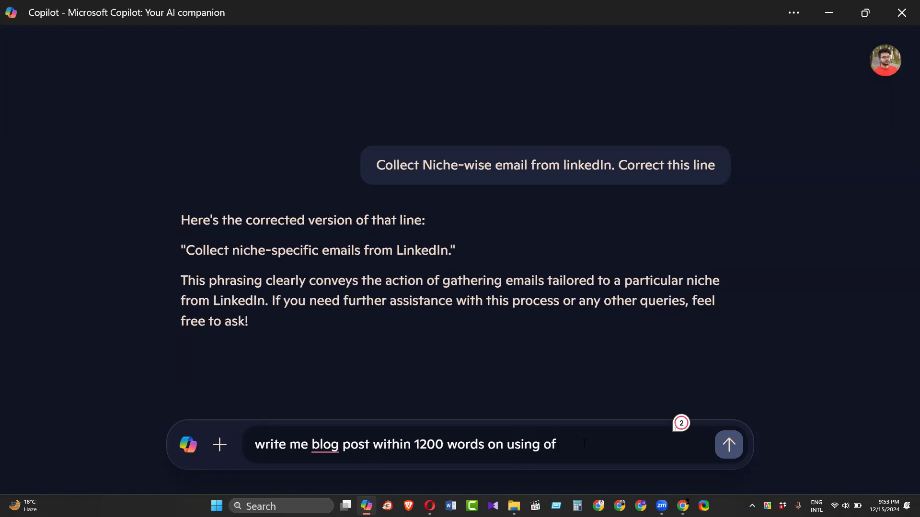
text( Canva)
key(Return)
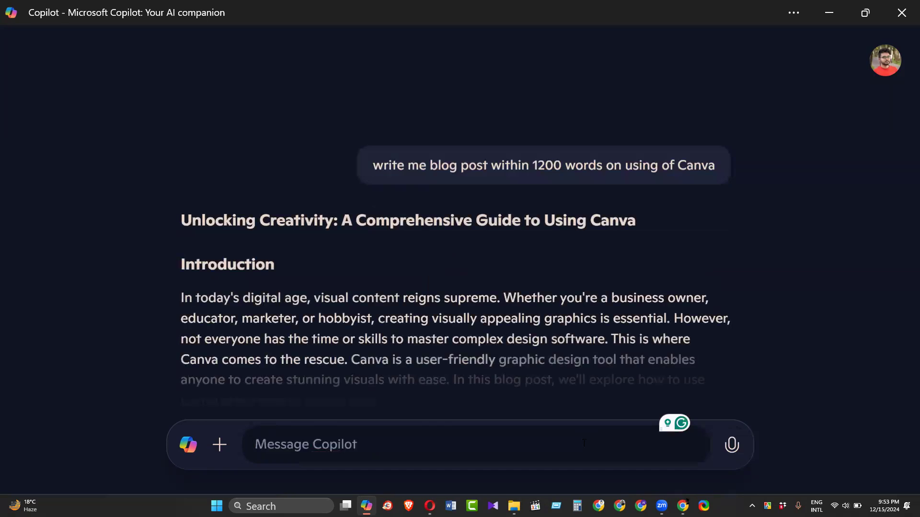
Get past the Copilot feedback prompt and decline the request to open Microsoft Store
scroll(349, 326, down, 3)
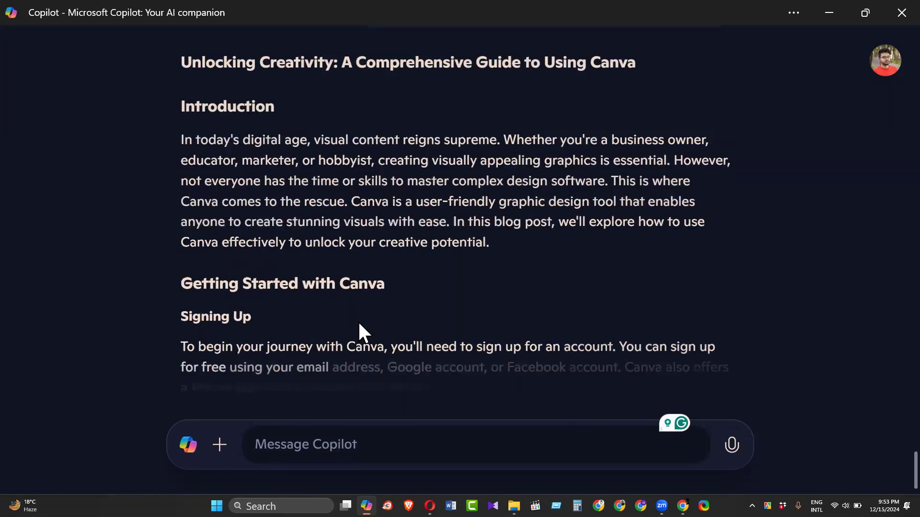
scroll(360, 329, up, 2)
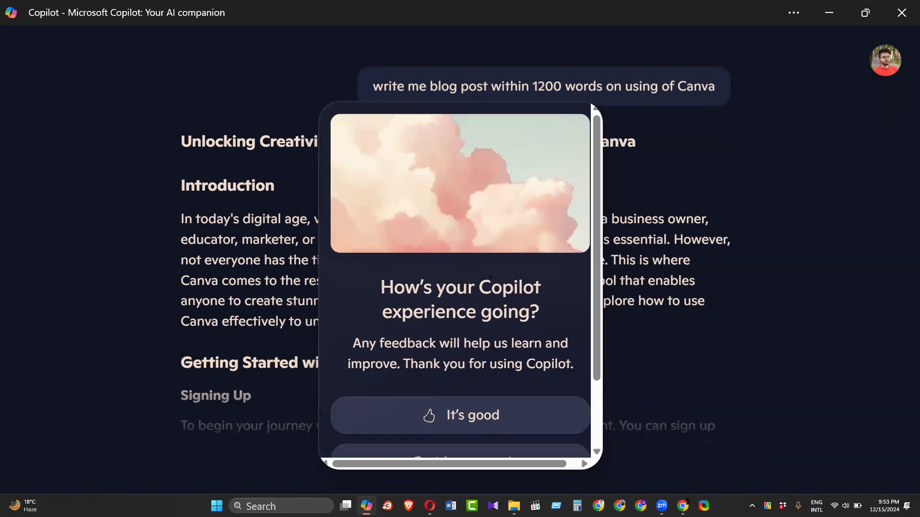
scroll(490, 278, down, 2)
click(456, 343)
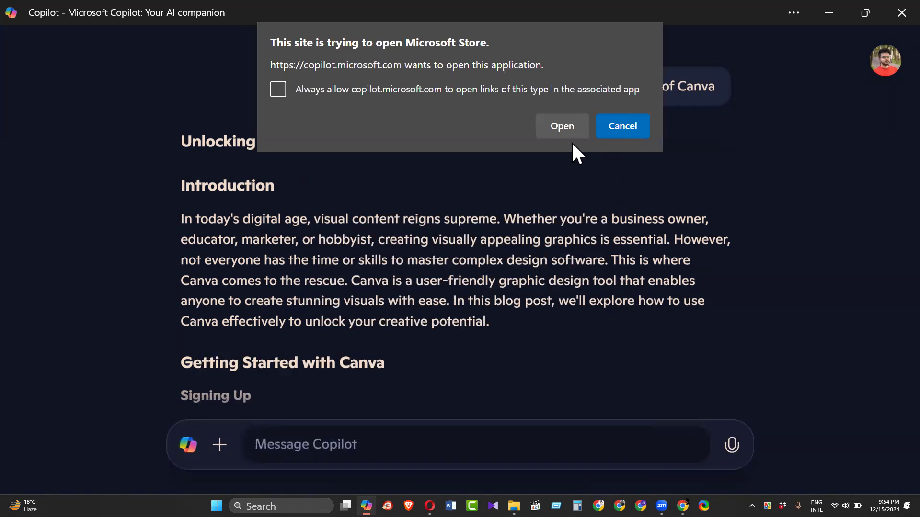
click(622, 127)
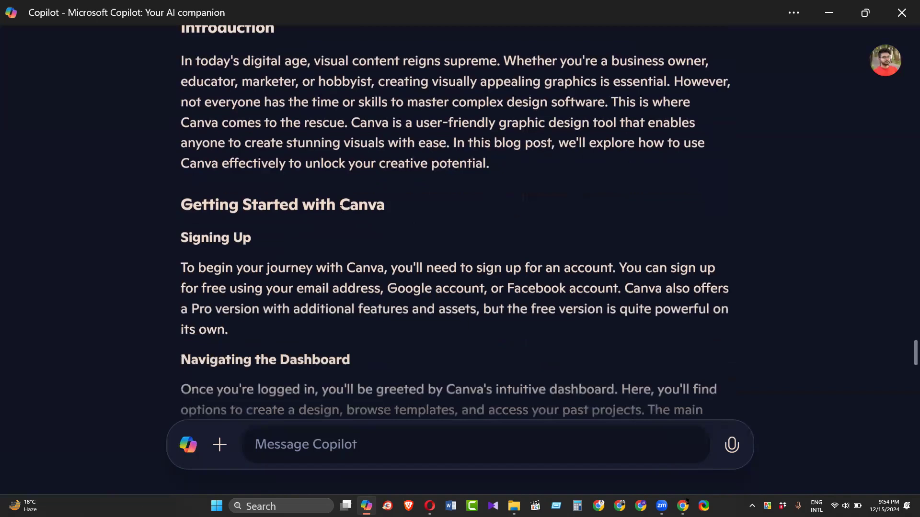
Examine the structure of the generated Canva post, from its introduction through the getting-started and features sections
scroll(341, 206, up, 2)
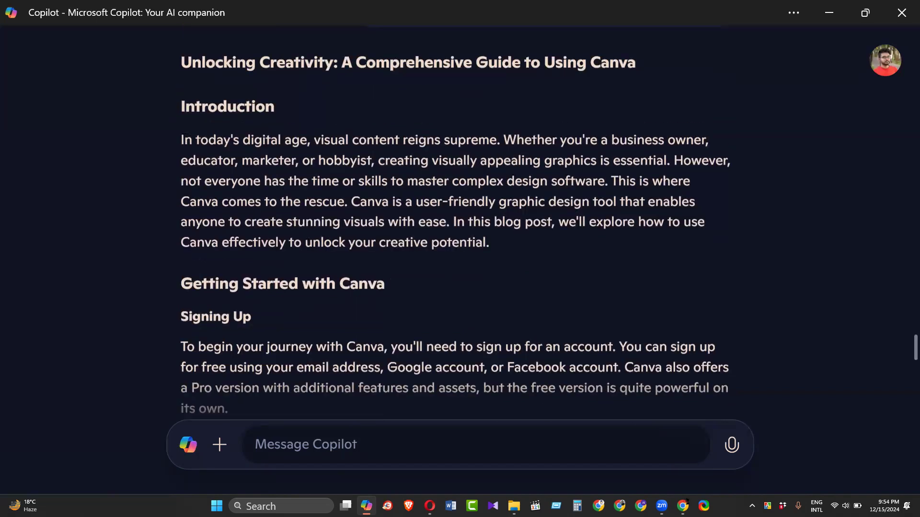
drag(182, 139, 497, 243)
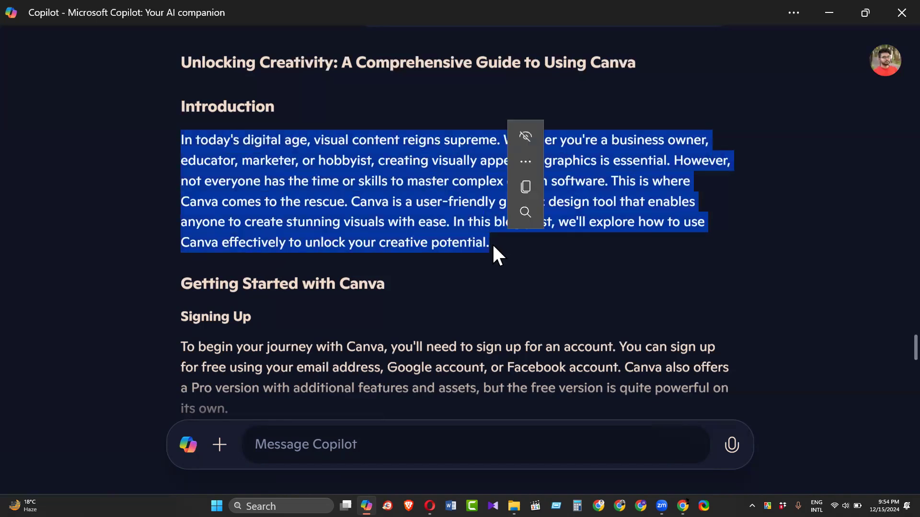
click(492, 243)
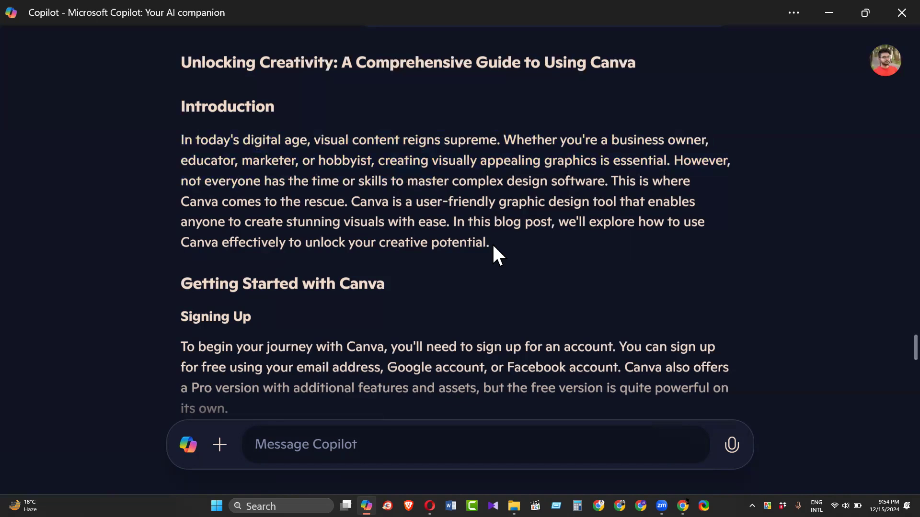
scroll(431, 267, down, 5)
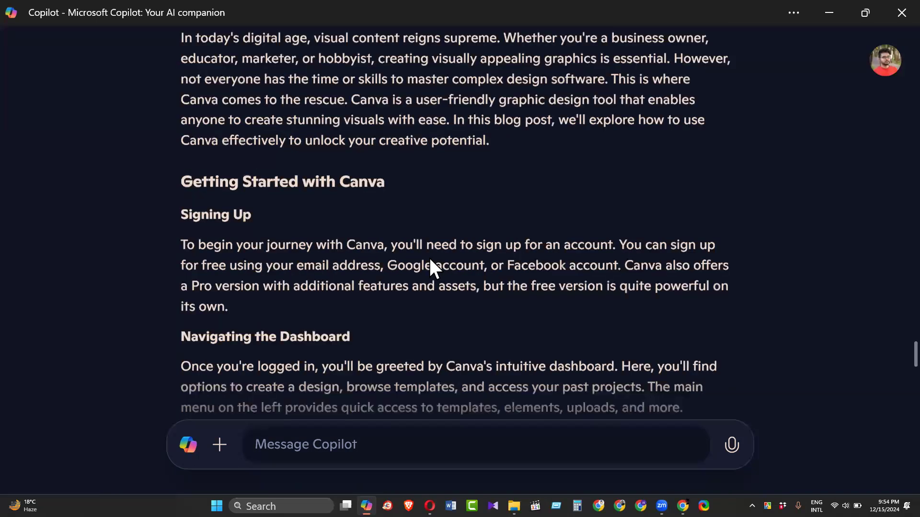
scroll(288, 271, down, 3)
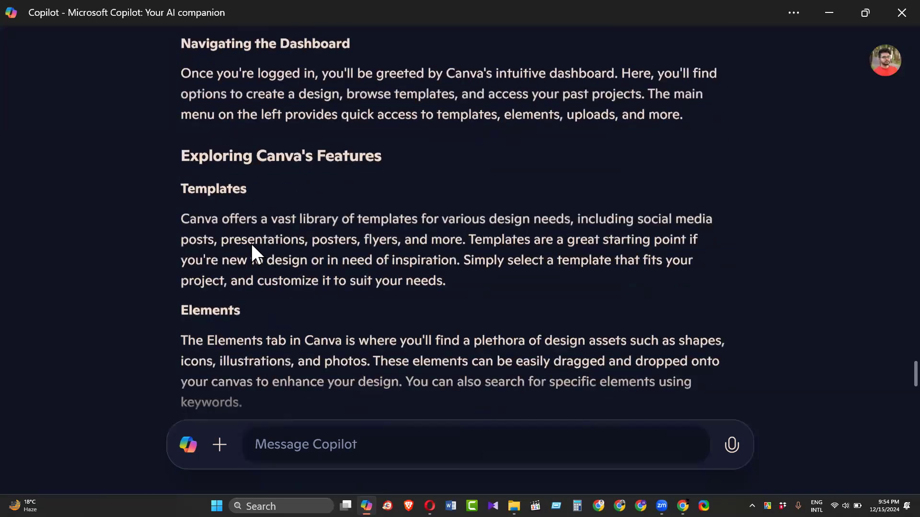
scroll(282, 232, down, 3)
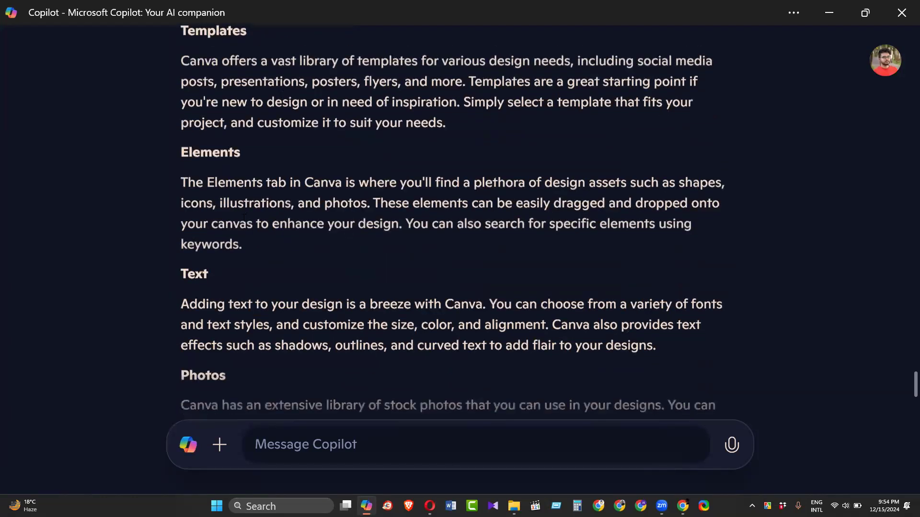
scroll(363, 249, down, 3)
Copy the title "Unlocking Creativity: A Comprehensive Guide to Using Canva" together with the full Introduction section
scroll(364, 251, up, 9)
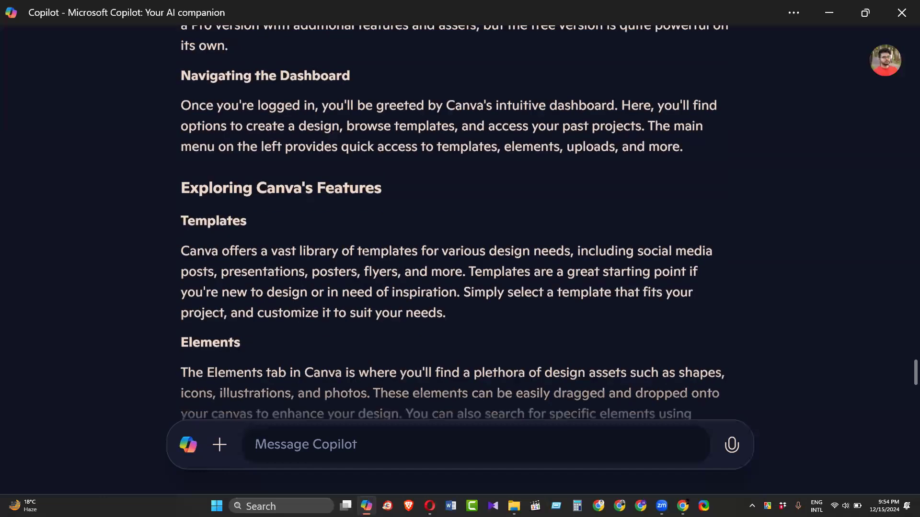
scroll(364, 252, up, 6)
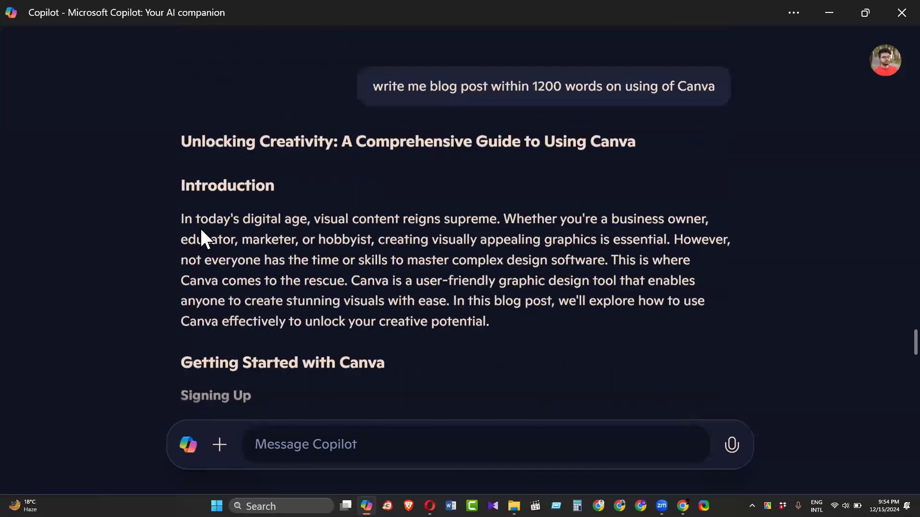
drag(183, 141, 481, 315)
key(ctrl+c)
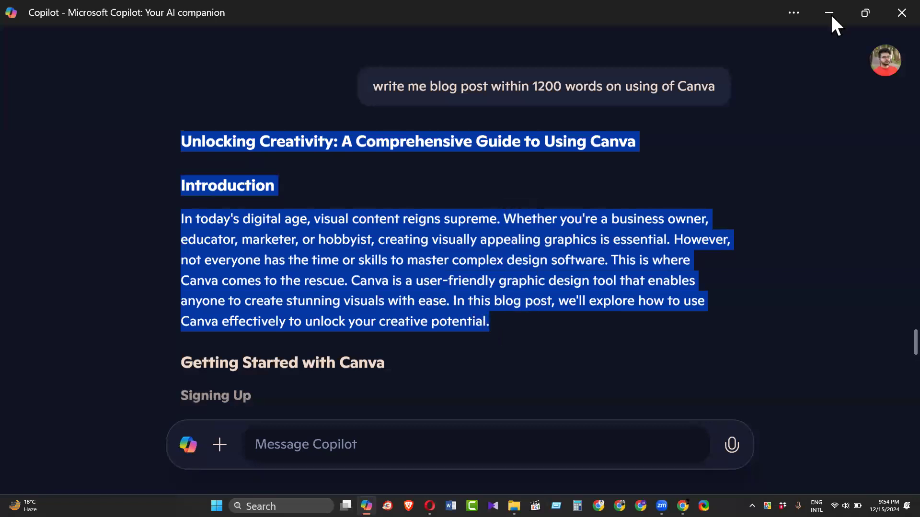
Switch to Chrome, create a blank Google Docs document, and paste in the copied Canva title and Introduction section
mouse_move(683, 506)
click(657, 463)
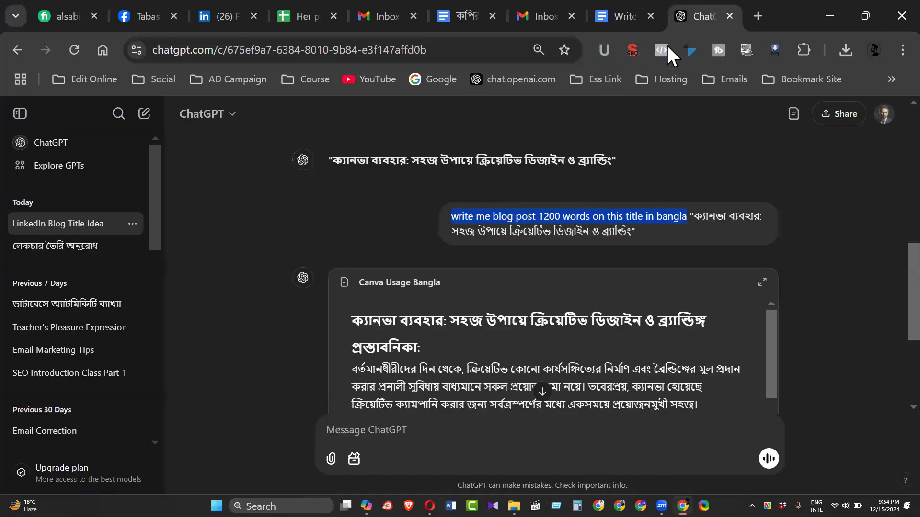
click(758, 16)
click(562, 17)
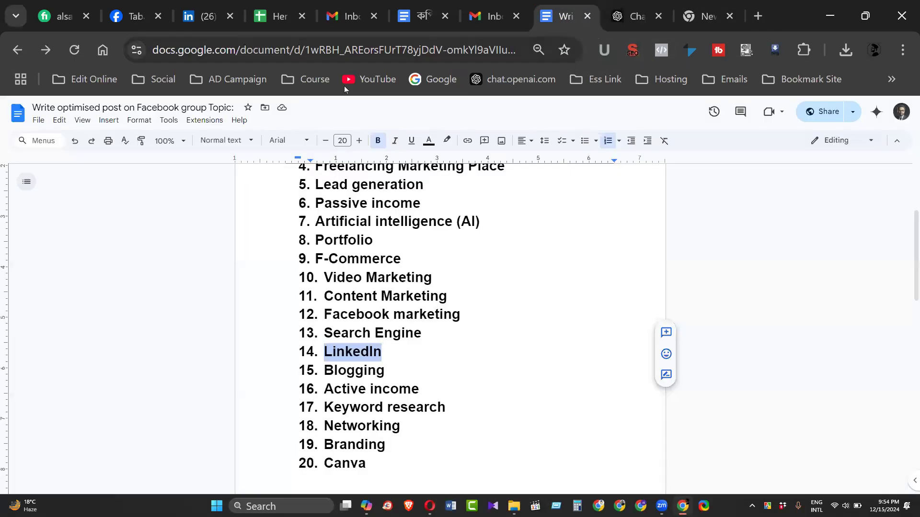
click(18, 51)
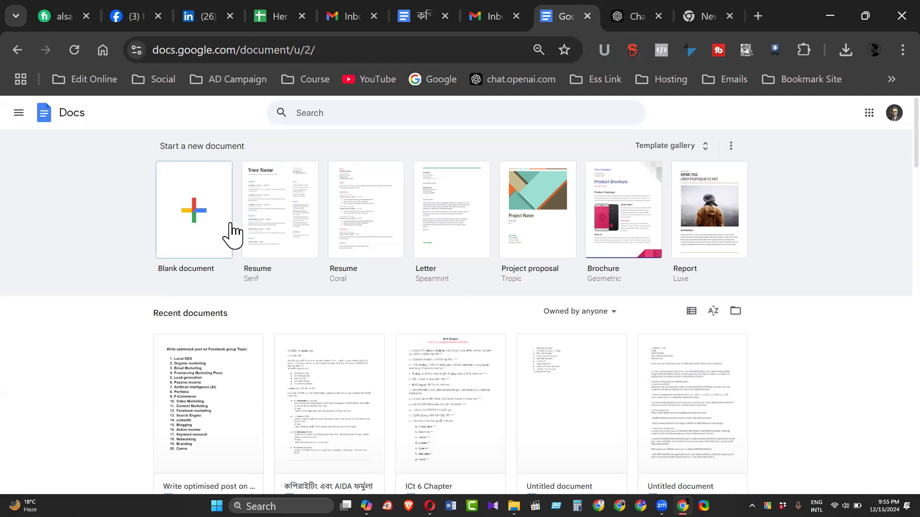
click(203, 219)
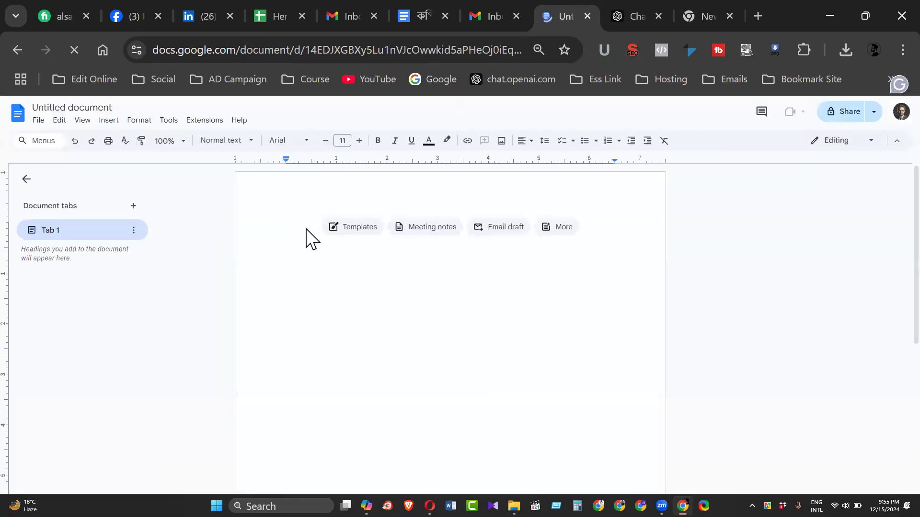
key(ctrl+v)
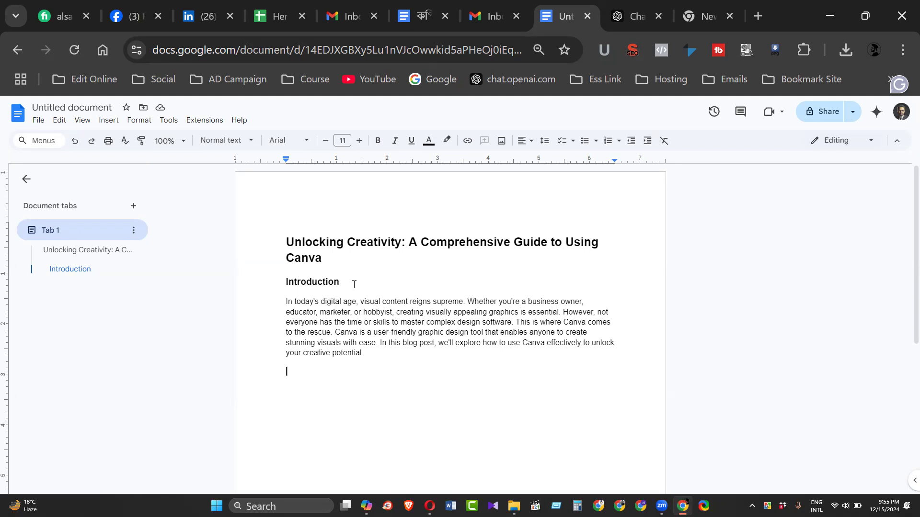
Add the question "Why is Canva preferable over others?" below the introduction paragraph, accepting the suggested wording "over"
click(287, 381)
text(Why)
text(C)
key(BackSpace)
text(is Can)
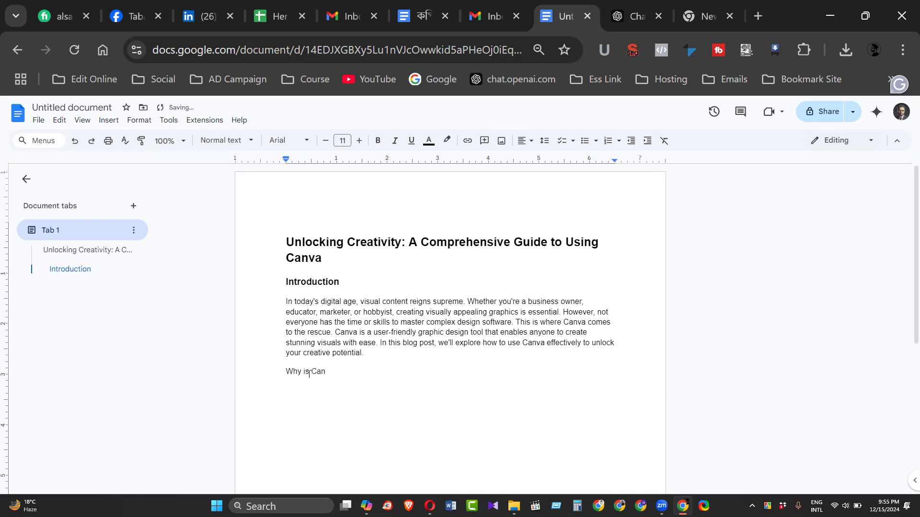
text(va)
text(pre)
text(ferable than others)
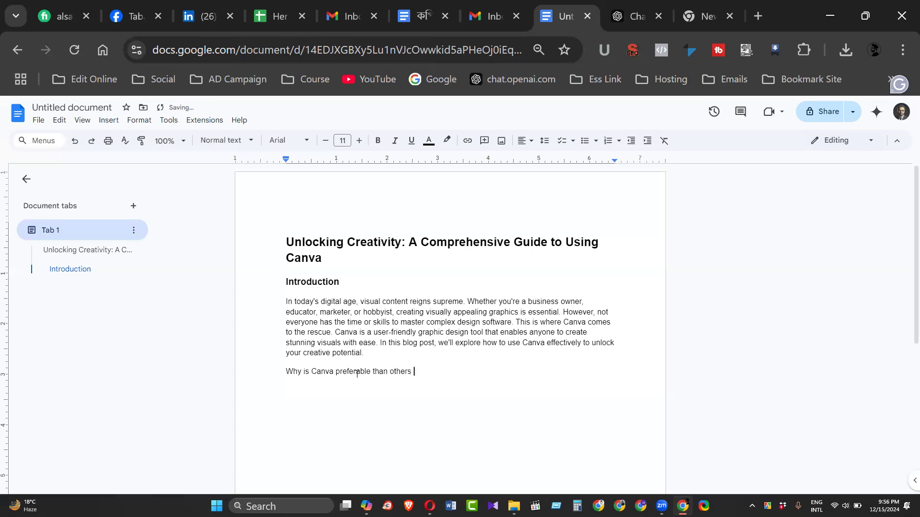
key(BackSpace)
text(?)
click(378, 372)
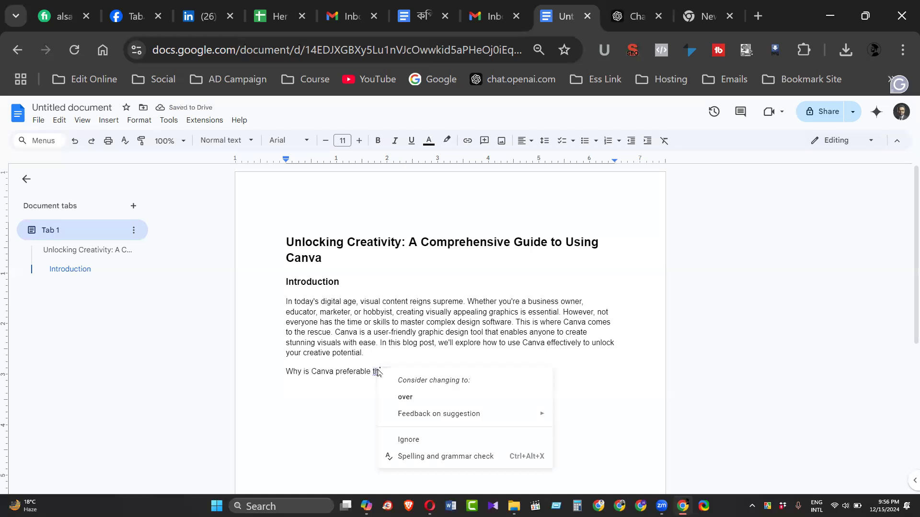
click(400, 397)
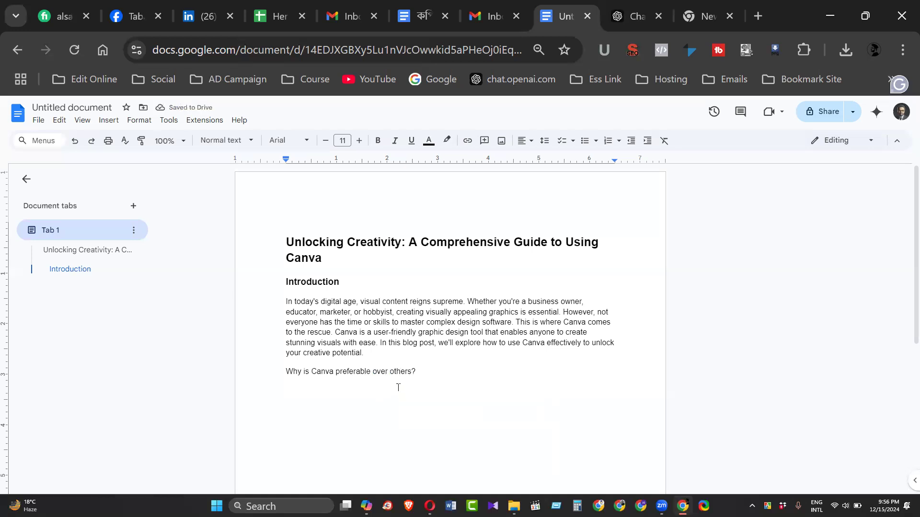
Copy the question "Why is Canva preferable over others?" from the document and open YouTube in a new tab
drag(423, 372, 279, 375)
key(ctrl+c)
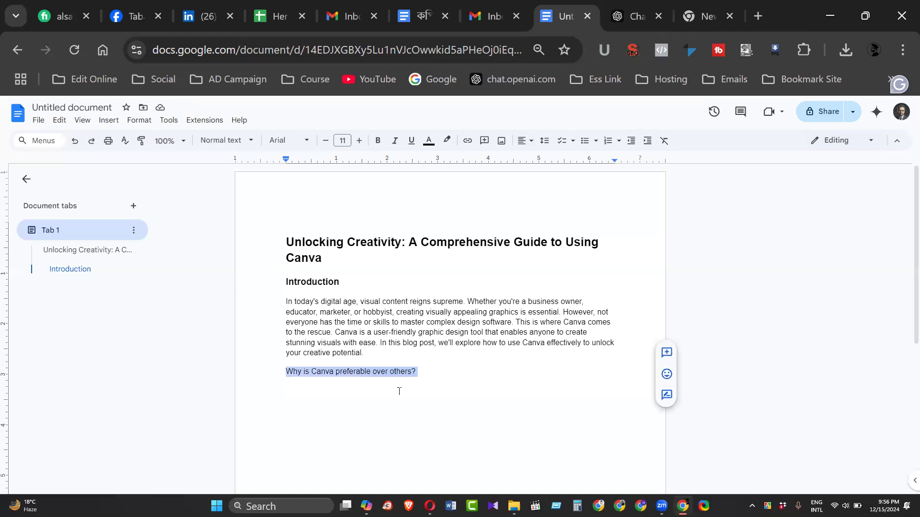
click(367, 88)
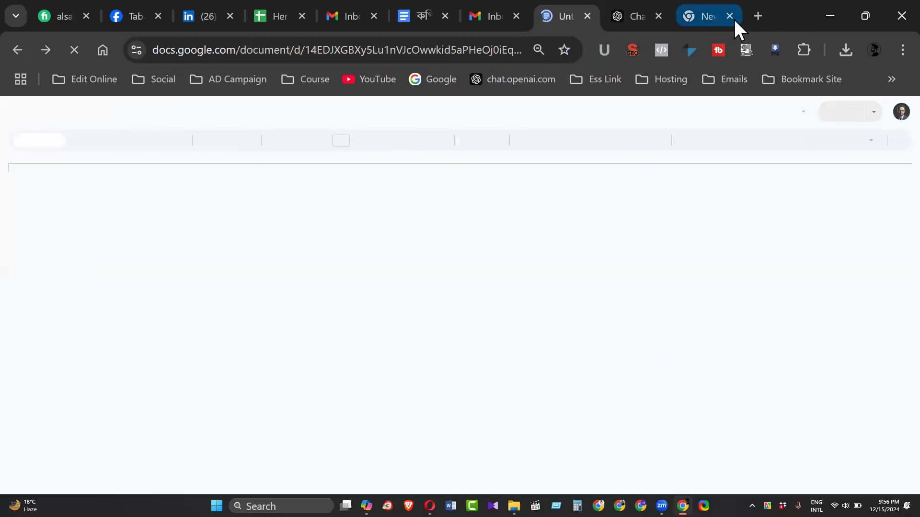
click(758, 18)
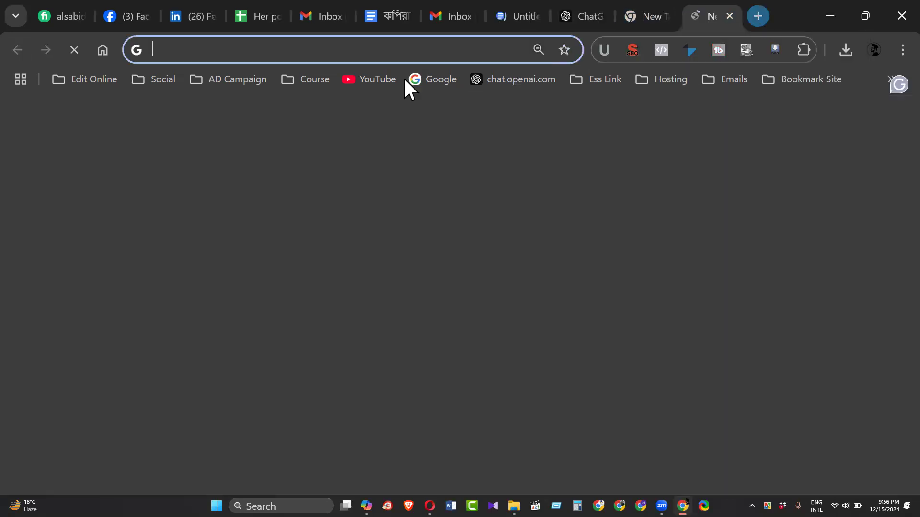
click(370, 79)
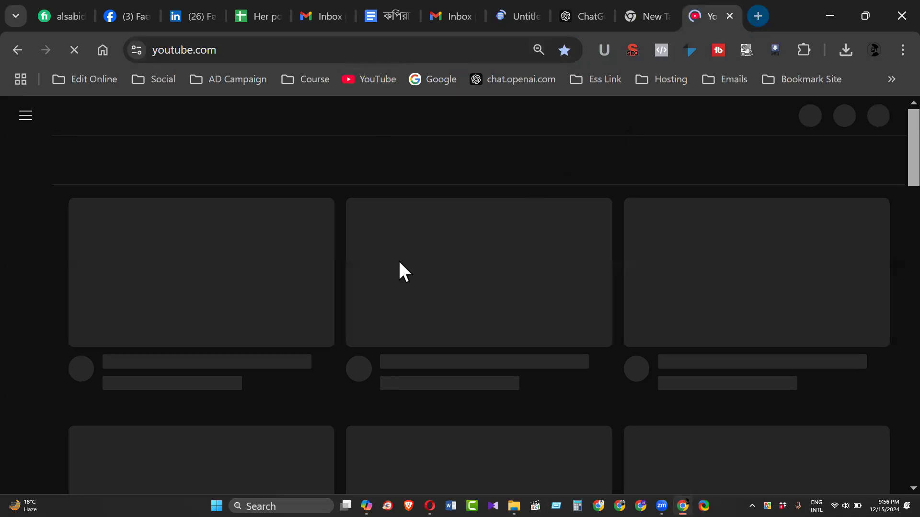
Search Google in another new tab for the copied question "Why is Canva preferable over others?"
key(ctrl+t)
click(331, 299)
key(ctrl+v)
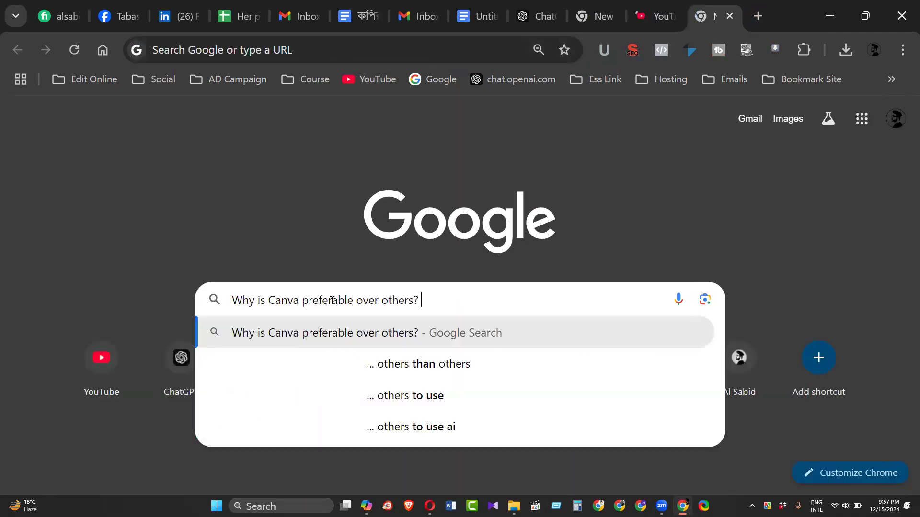
key(Return)
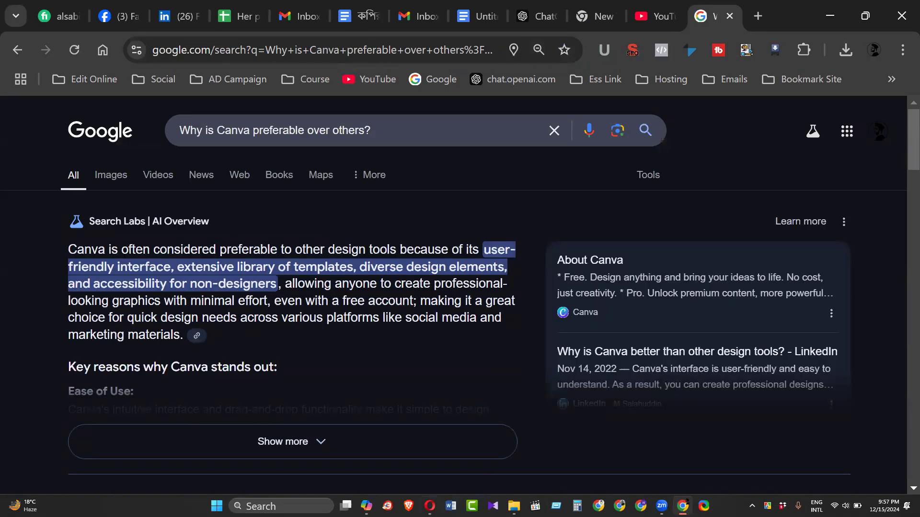
Switch to Copilot and ask it "Why is Canva preferable over others?"
click(367, 505)
click(364, 448)
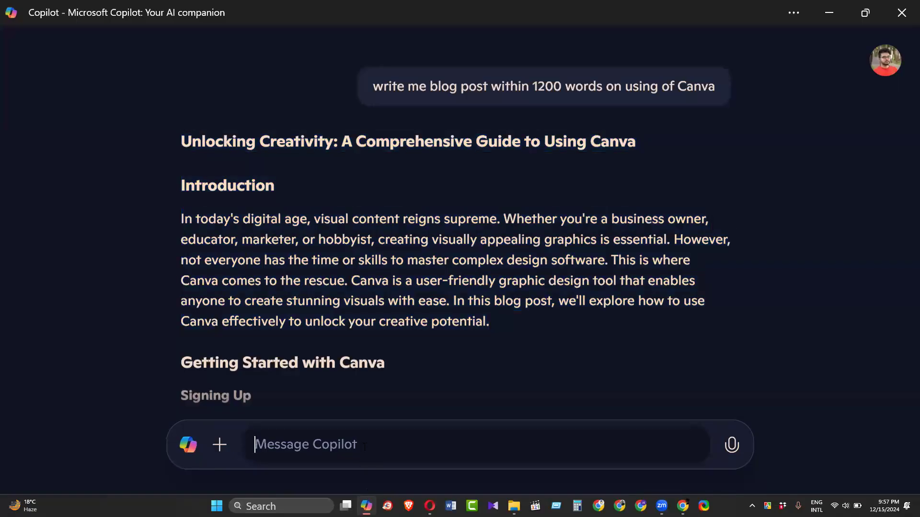
key(ctrl+v)
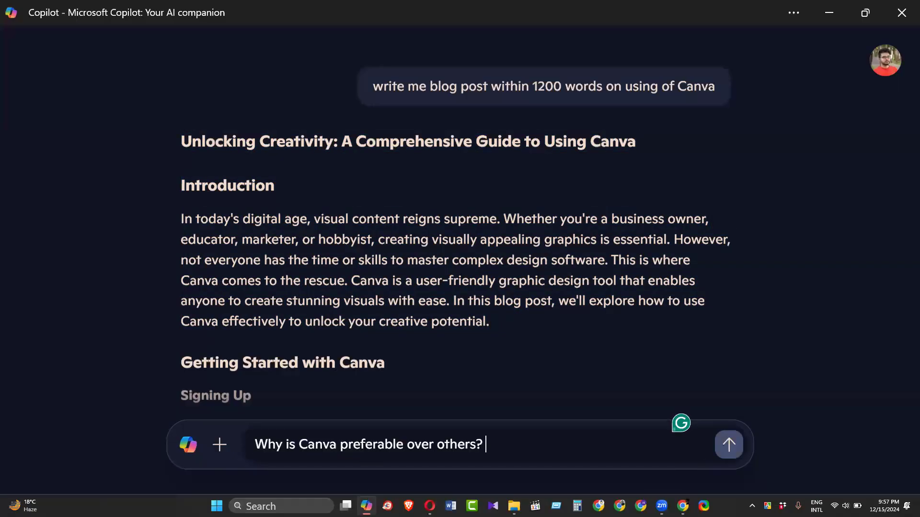
key(Return)
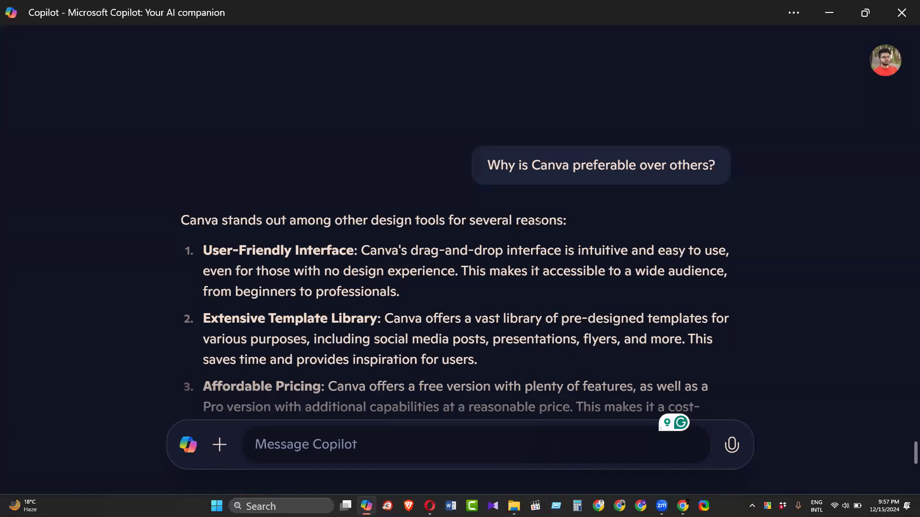
Copy Copilot's answer from "Canva stands out among other design tools" through the eighth reason, Learning Resources
scroll(336, 244, down, 2)
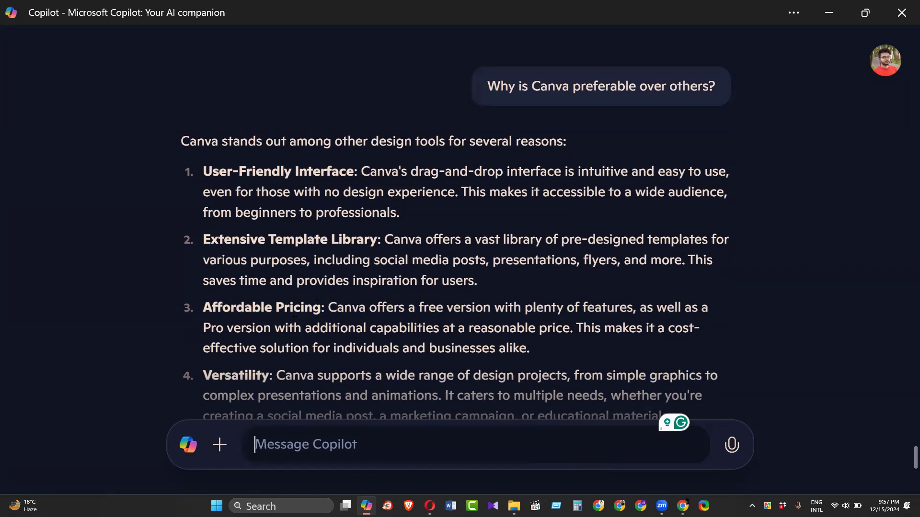
scroll(295, 320, down, 8)
scroll(294, 320, up, 6)
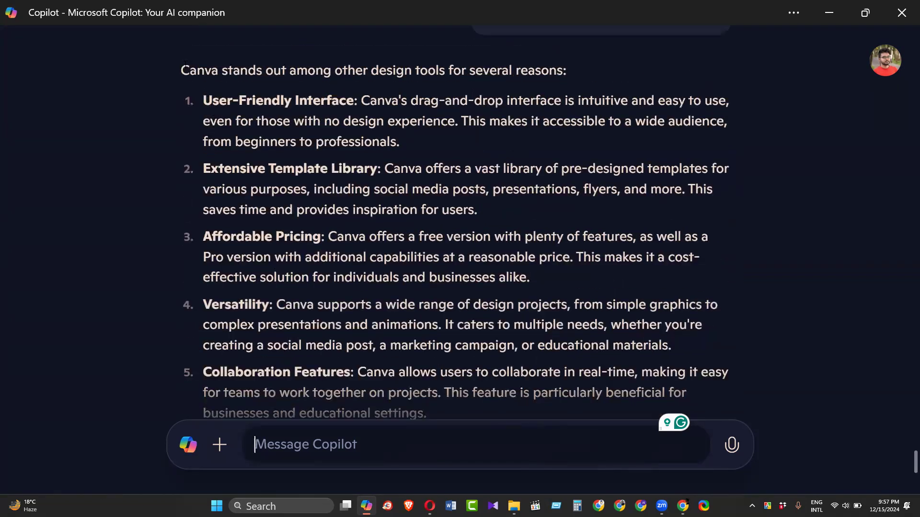
drag(197, 100, 276, 157)
scroll(277, 156, down, 1)
scroll(249, 153, up, 2)
click(215, 150)
drag(182, 149, 270, 213)
key(ctrl+c)
scroll(257, 191, down, 6)
drag(294, 269, 369, 274)
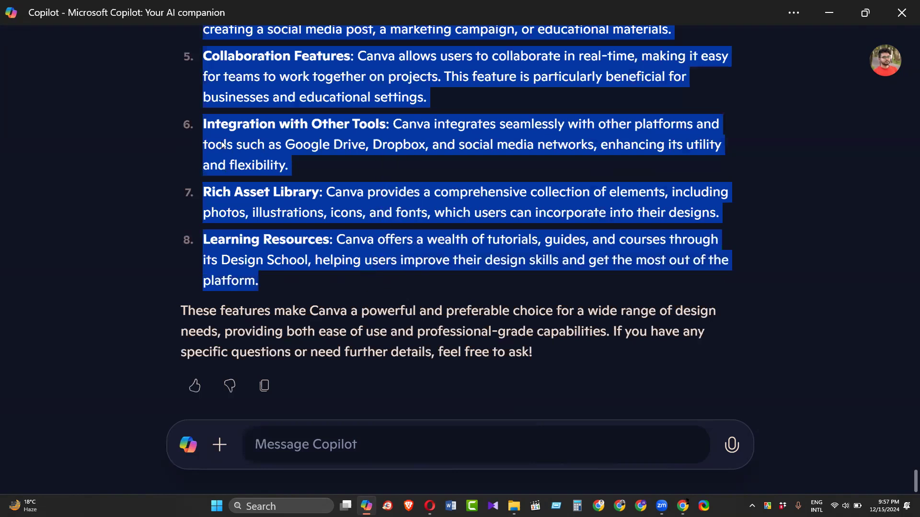
click(249, 230)
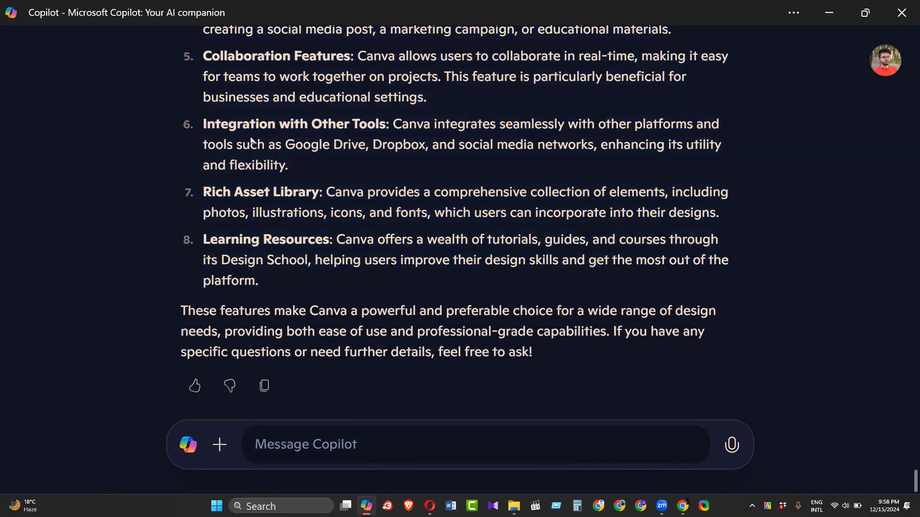
Return to the Google Docs document and paste the copied list of reasons under the question about Canva
click(833, 14)
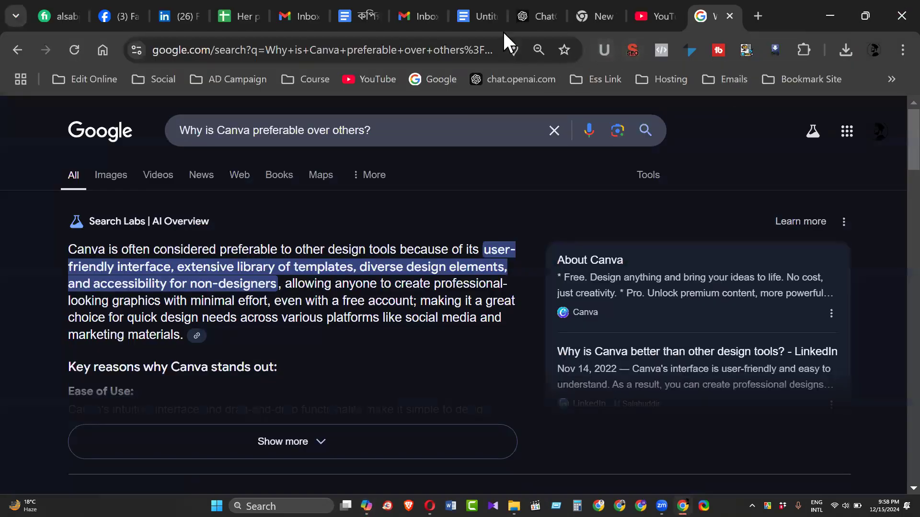
click(481, 19)
click(426, 372)
key(Return)
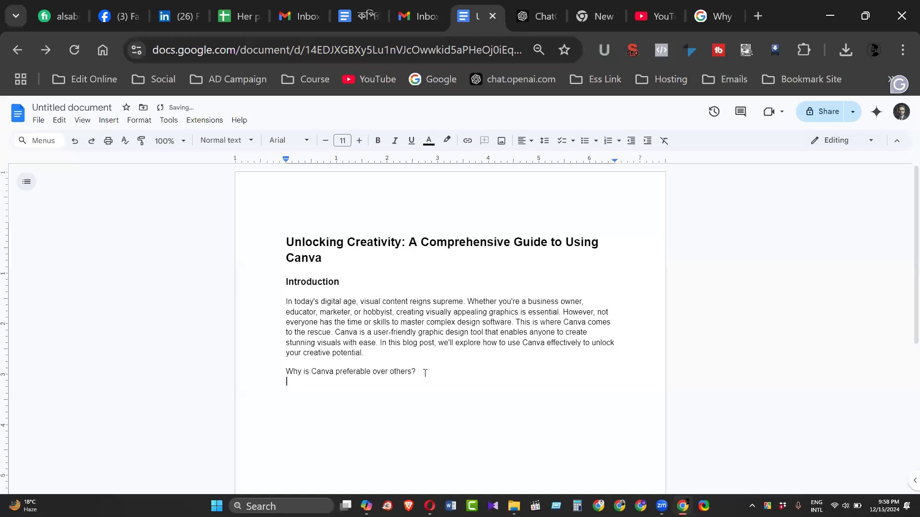
key(ctrl+v)
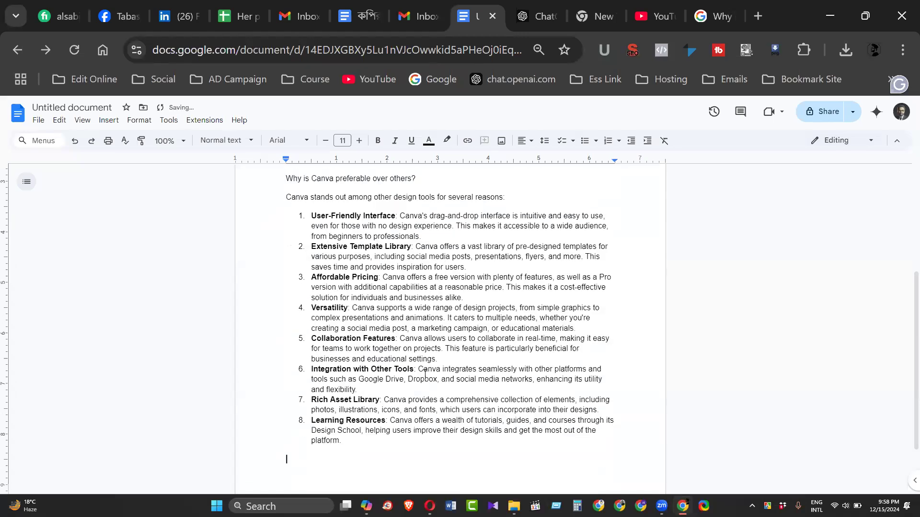
Make the question line "Why is Canva preferable over others?" bold as a subheading
scroll(426, 371, up, 5)
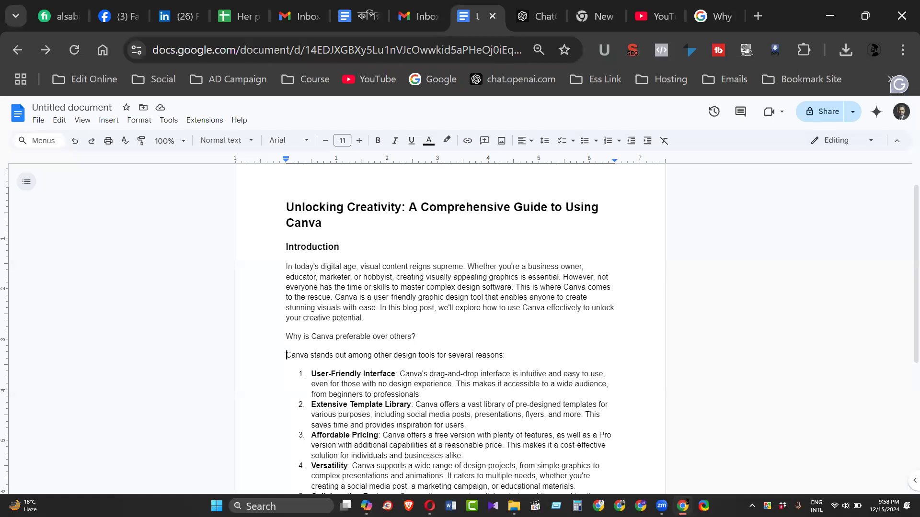
drag(278, 356, 394, 350)
click(395, 350)
drag(275, 340, 430, 336)
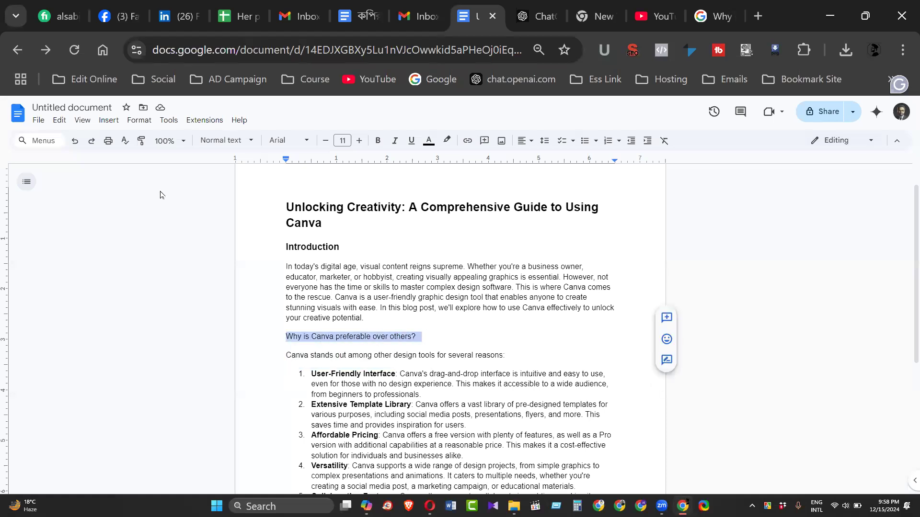
click(378, 141)
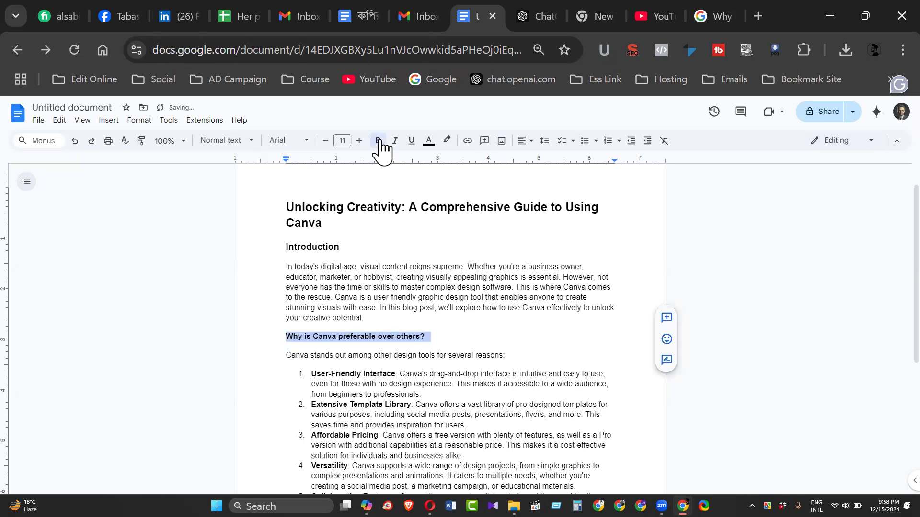
click(437, 331)
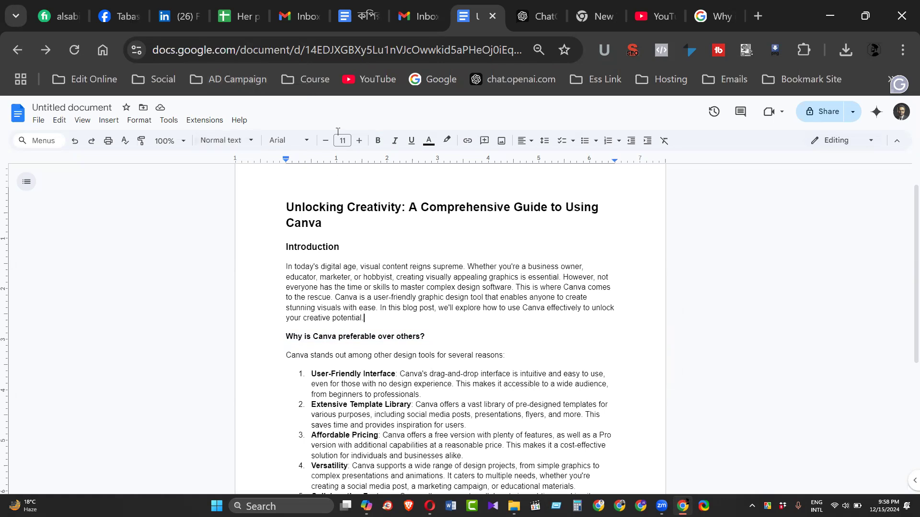
Look through the copywriting and AIDA formula document, and return to the untitled Canva document
click(367, 13)
scroll(386, 251, down, 10)
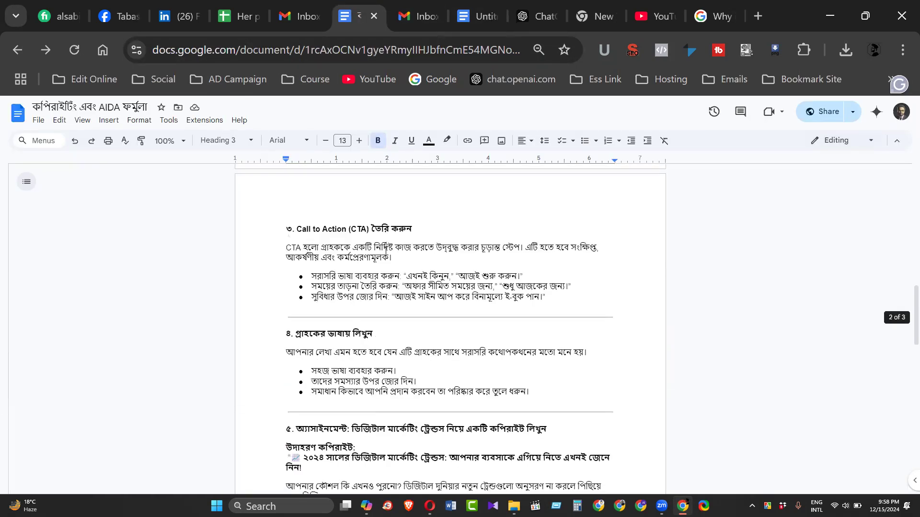
scroll(387, 250, up, 6)
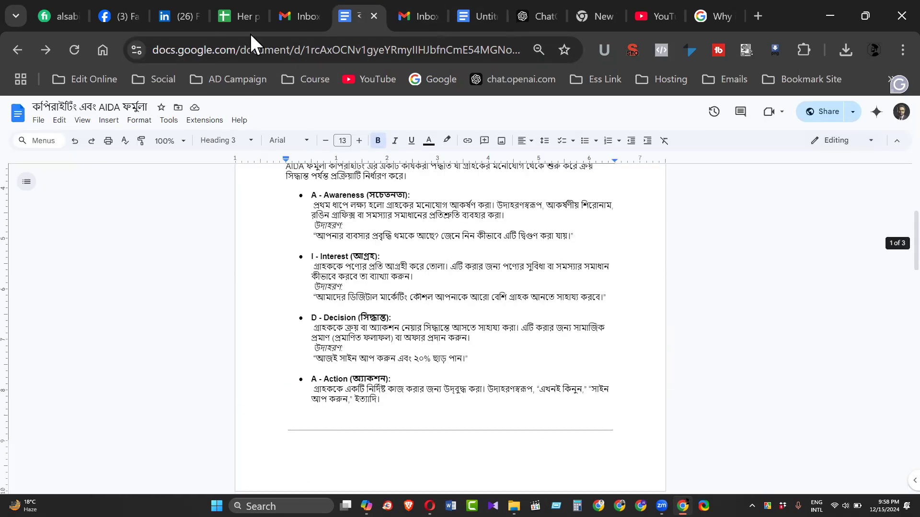
click(479, 20)
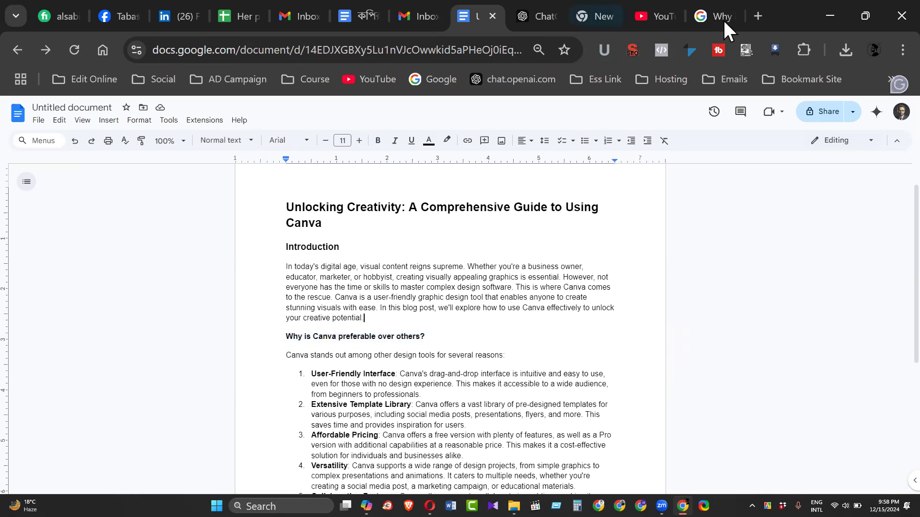
Open the third bookmarked Gmail account's inbox in a new tab
click(756, 16)
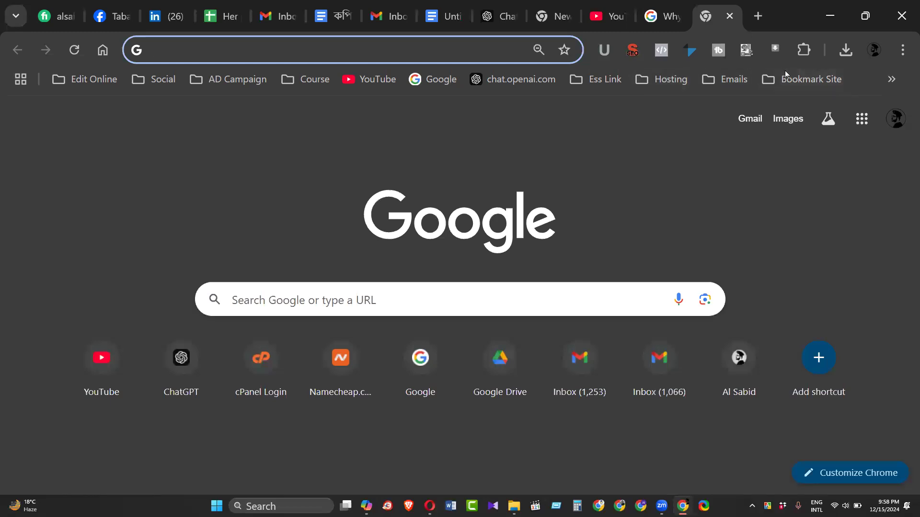
click(726, 79)
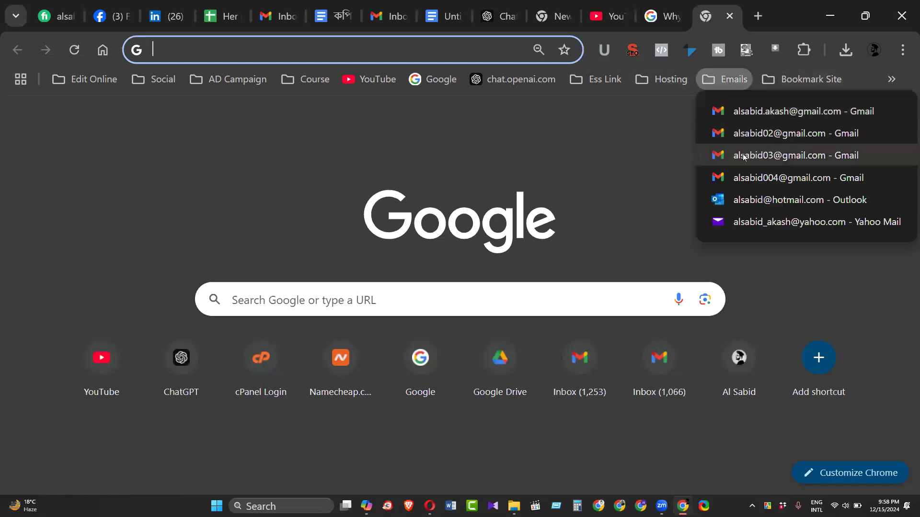
click(744, 157)
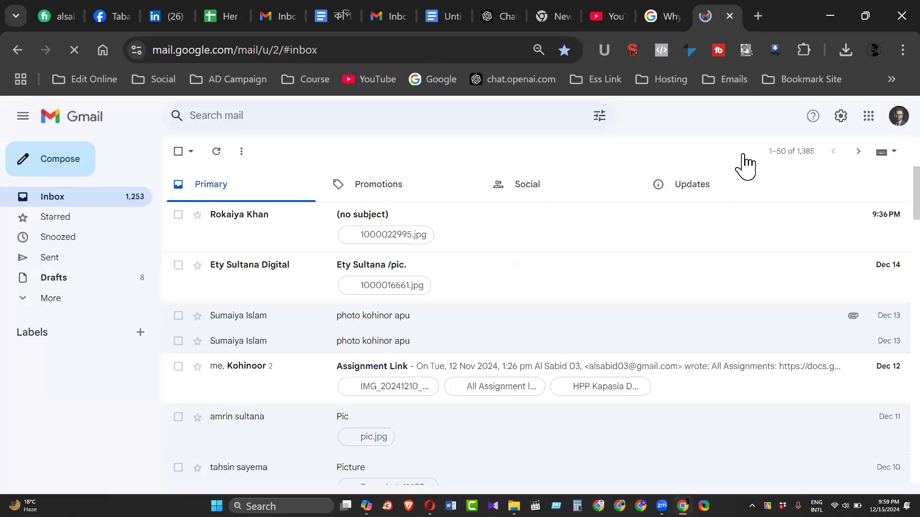
Go from this Gmail account to its Google Docs home and open the recent document "Write optimised post on Facebook group Topic:"
click(745, 160)
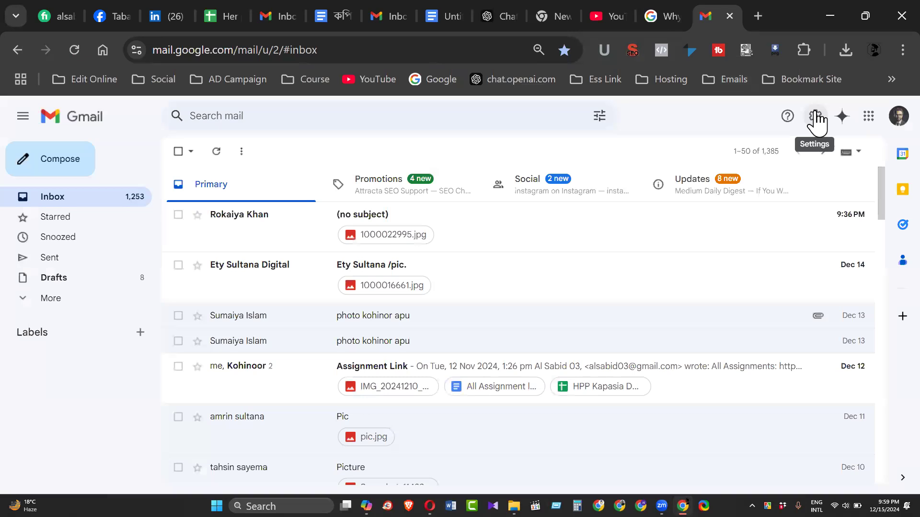
click(873, 122)
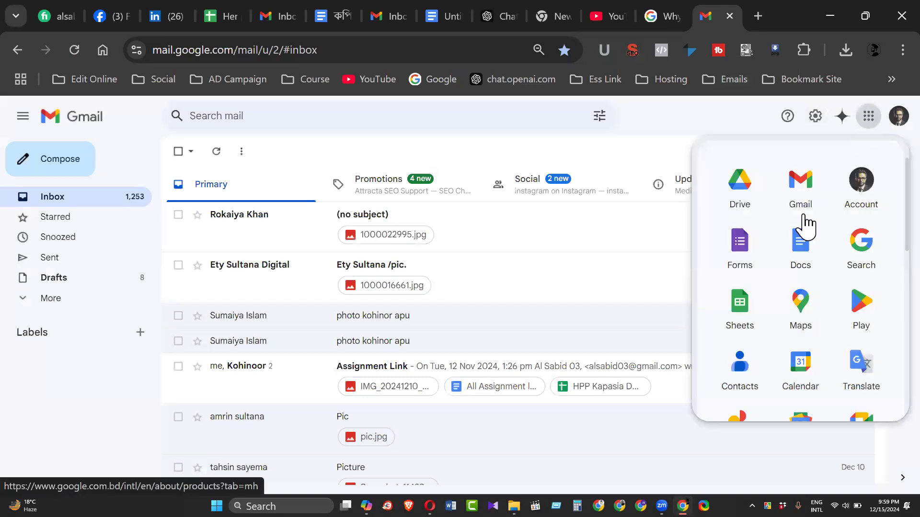
click(789, 246)
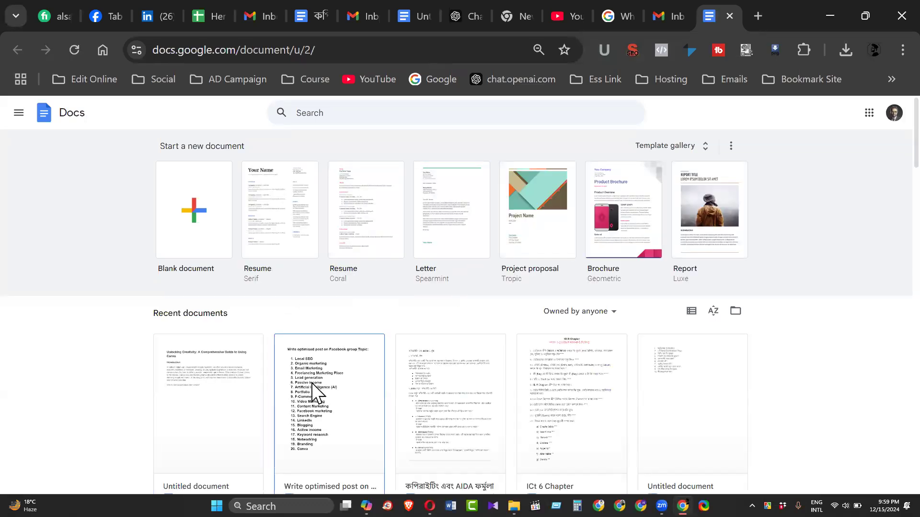
click(311, 383)
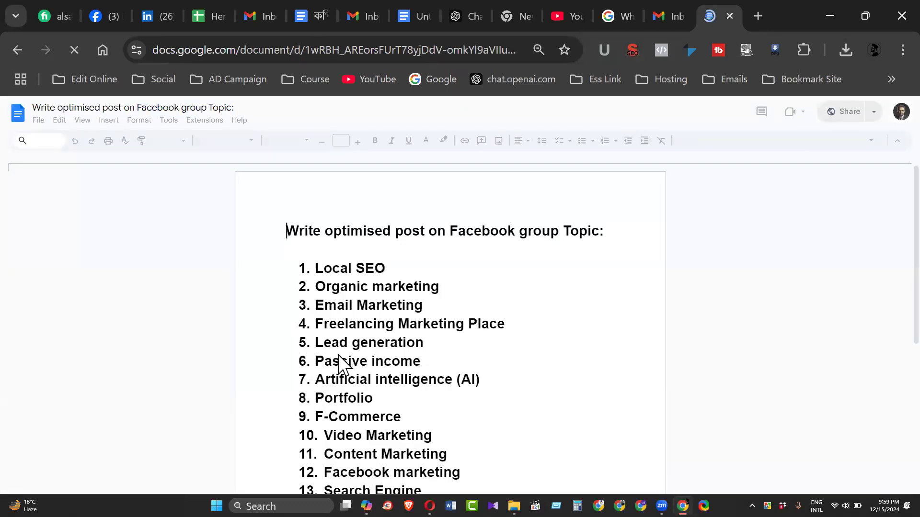
Find the Title, What?, Why? and How? outline after the numbered topic list and select its four lines
scroll(338, 319, down, 3)
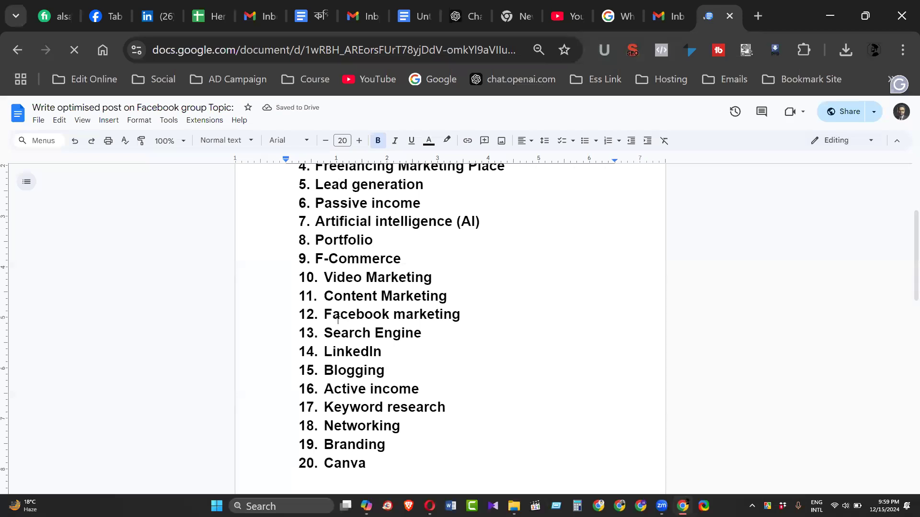
scroll(338, 320, down, 3)
scroll(337, 321, down, 3)
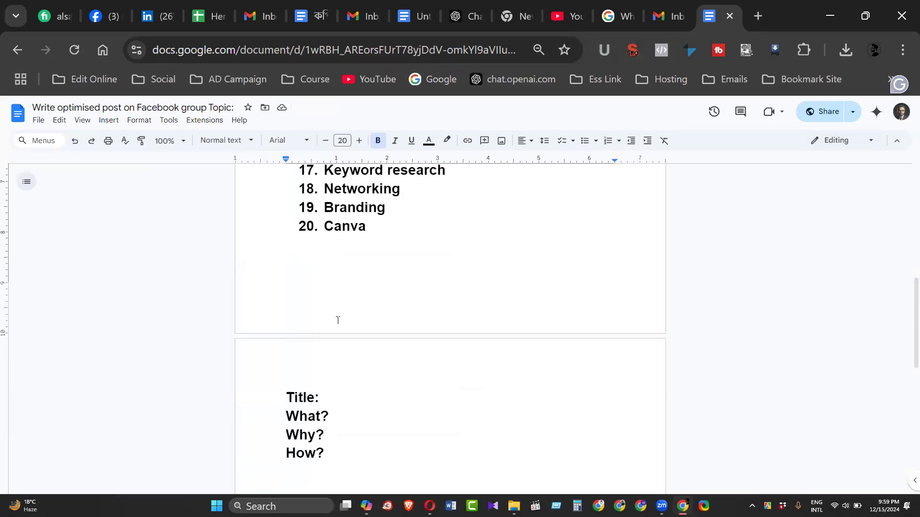
drag(287, 318, 340, 374)
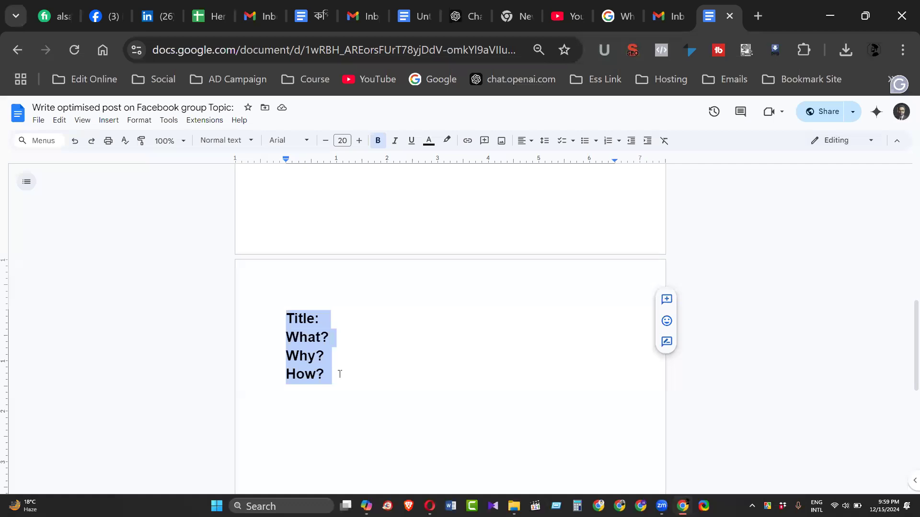